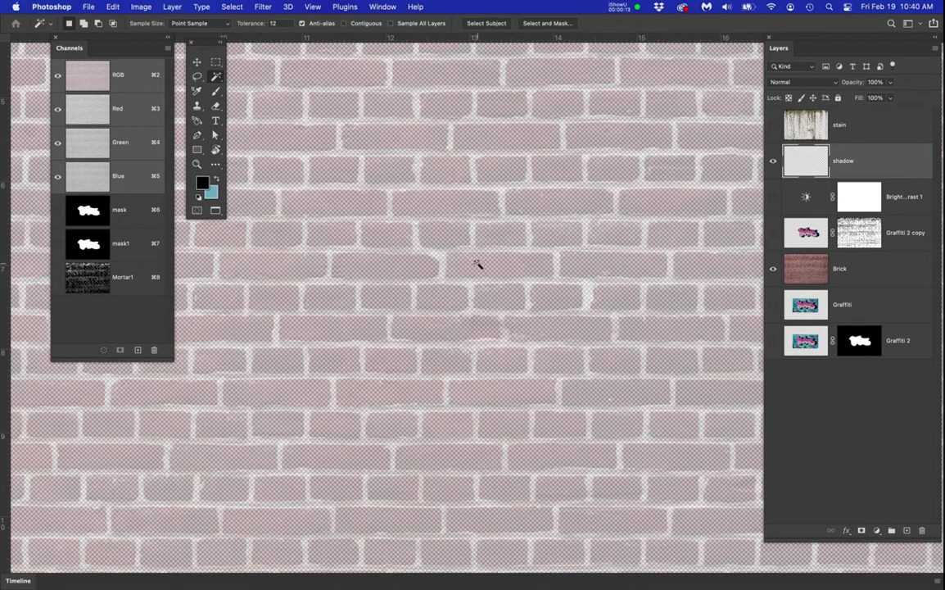
Step: Make the Graffiti layer the working layer, briefly hiding and re-showing the Brick layer
{"action": "scroll", "coordinate": [471, 256], "scroll_direction": "up", "scroll_amount": 3}
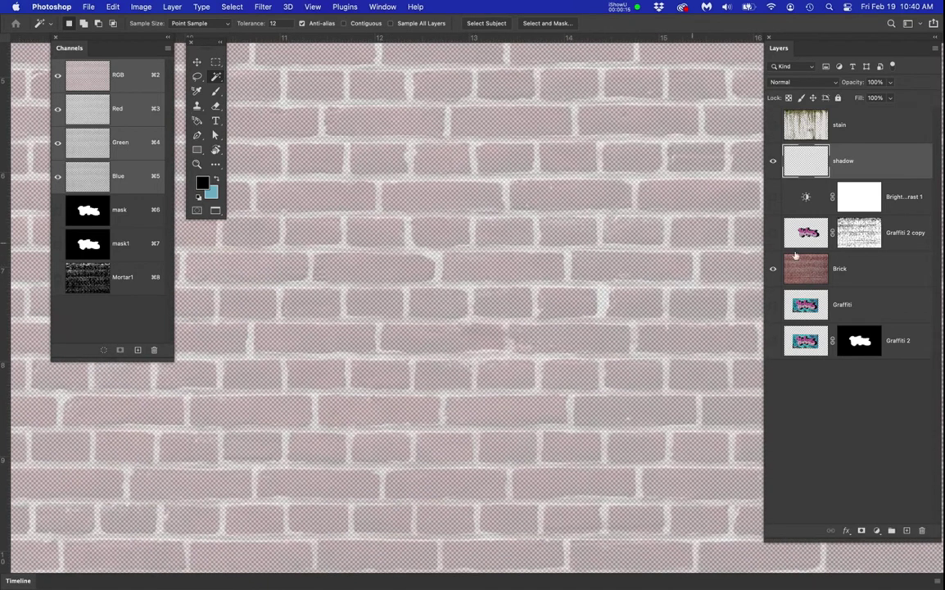
{"action": "left_click", "coordinate": [885, 302]}
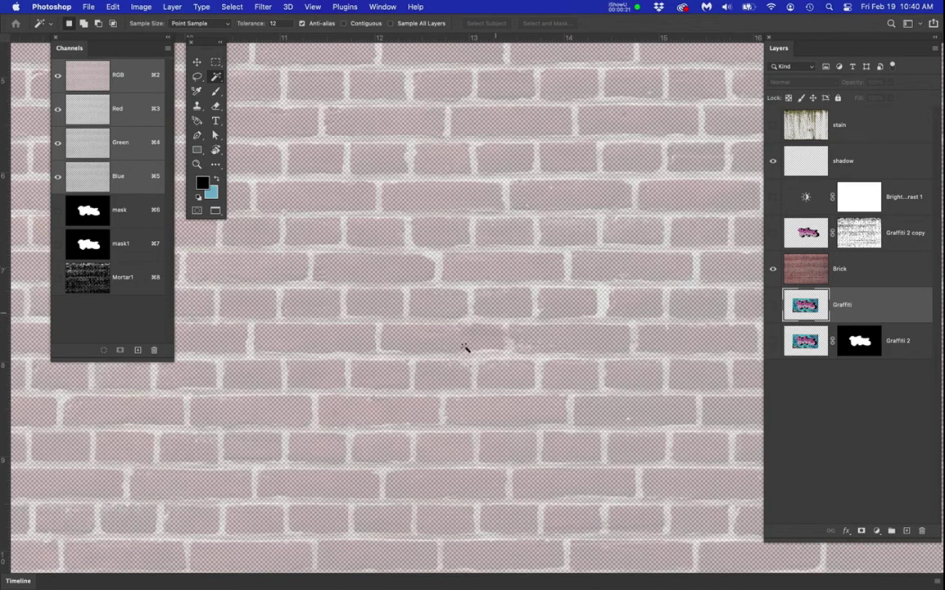
{"action": "left_click", "coordinate": [773, 269]}
{"action": "left_click", "coordinate": [772, 268]}
{"action": "left_click", "coordinate": [874, 298]}
Step: Add a new Layer 1 filled solid black, then select the Brick layer
{"action": "left_click", "coordinate": [907, 530]}
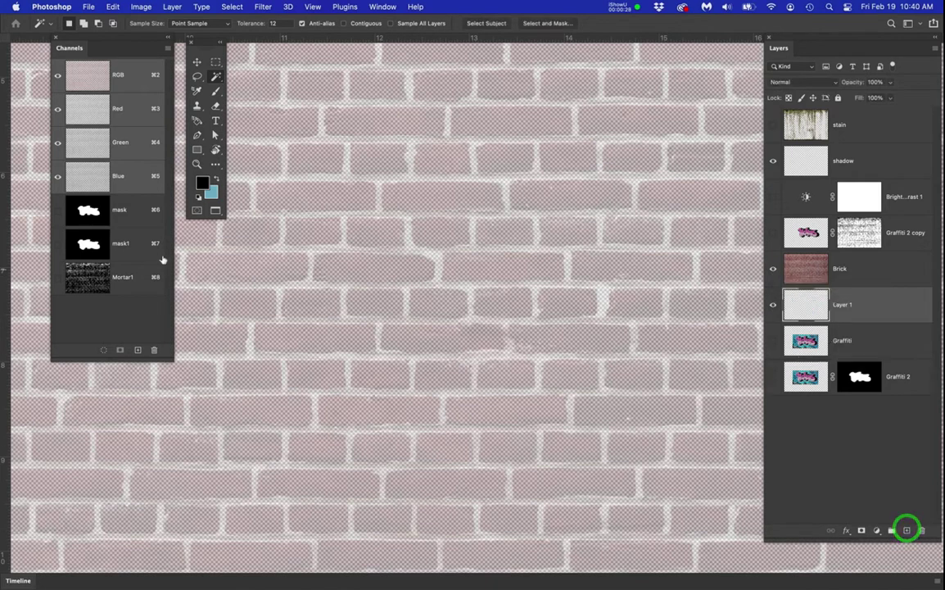
{"action": "left_click", "coordinate": [201, 183]}
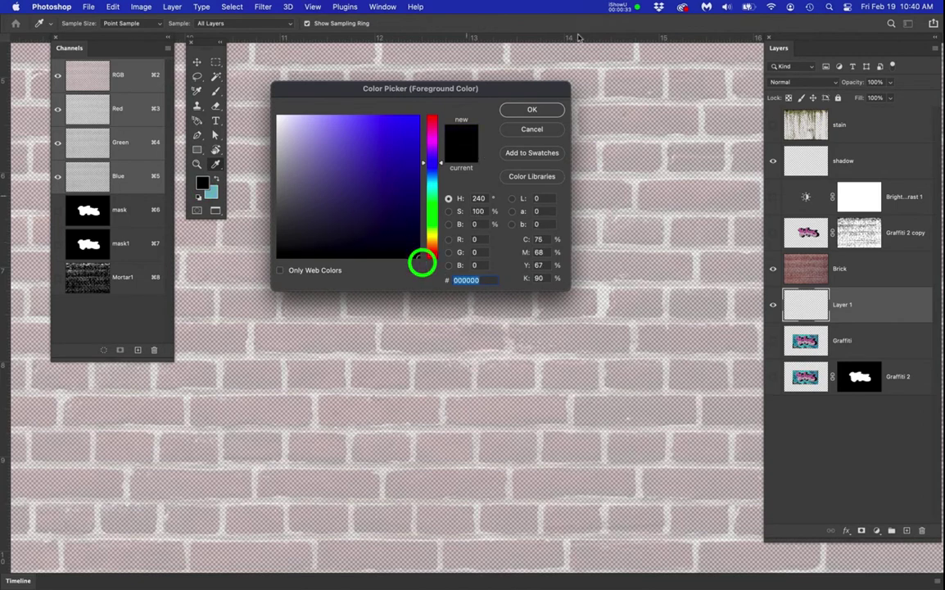
{"action": "left_click", "coordinate": [533, 109]}
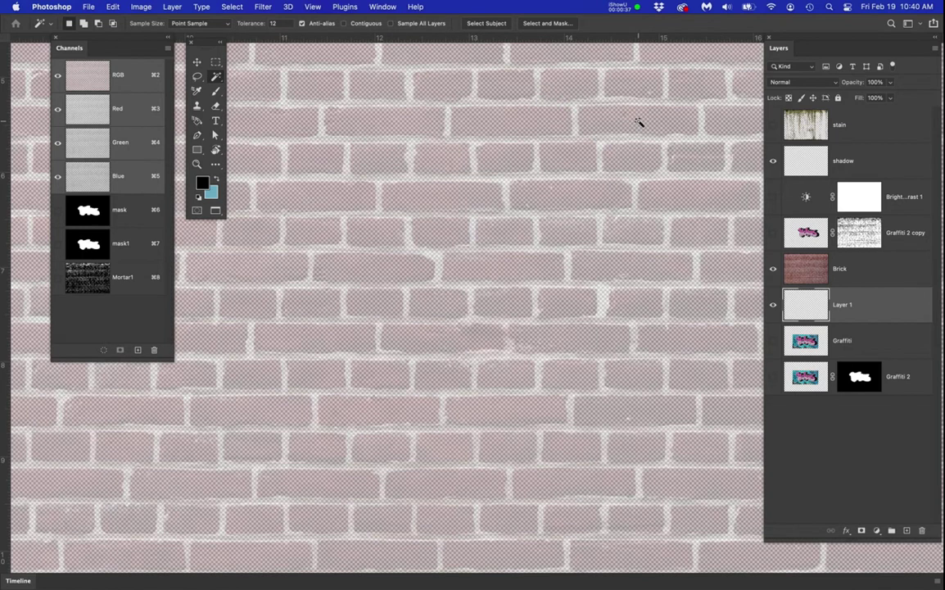
{"action": "key", "text": "alt+BackSpace"}
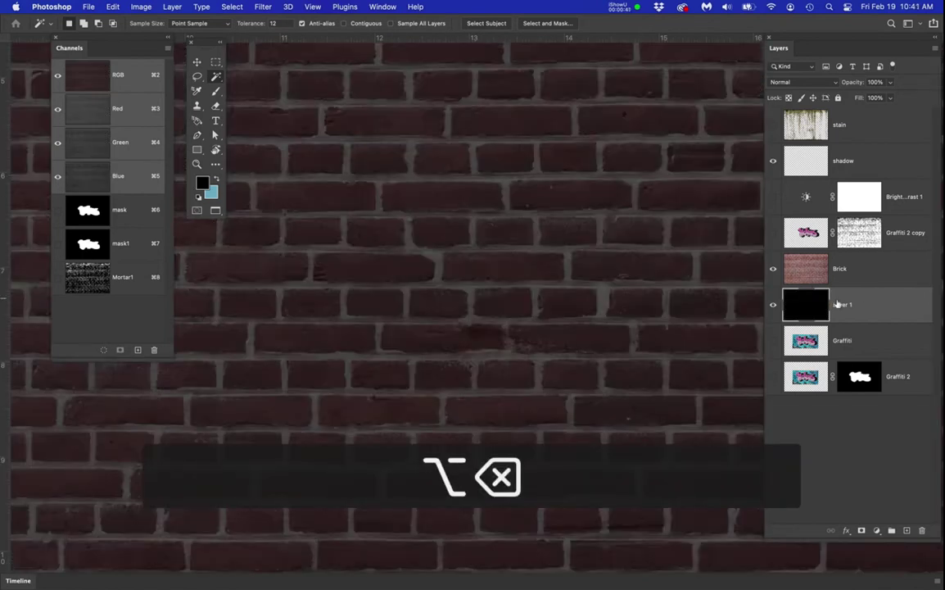
{"action": "left_click", "coordinate": [862, 271]}
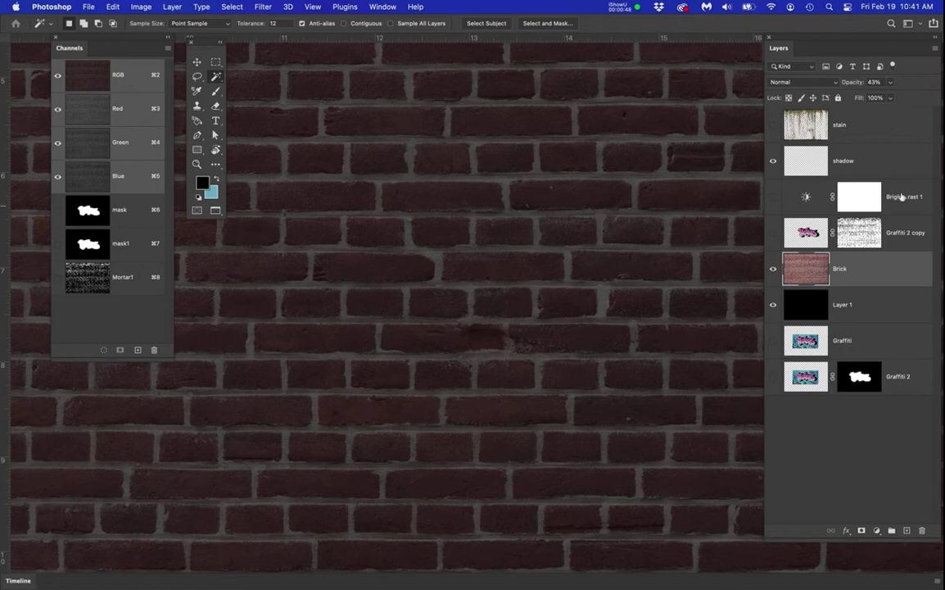
Step: Raise the Brick layer's opacity to 100% and show the Graffiti 2 copy layer
{"action": "left_click", "coordinate": [873, 273]}
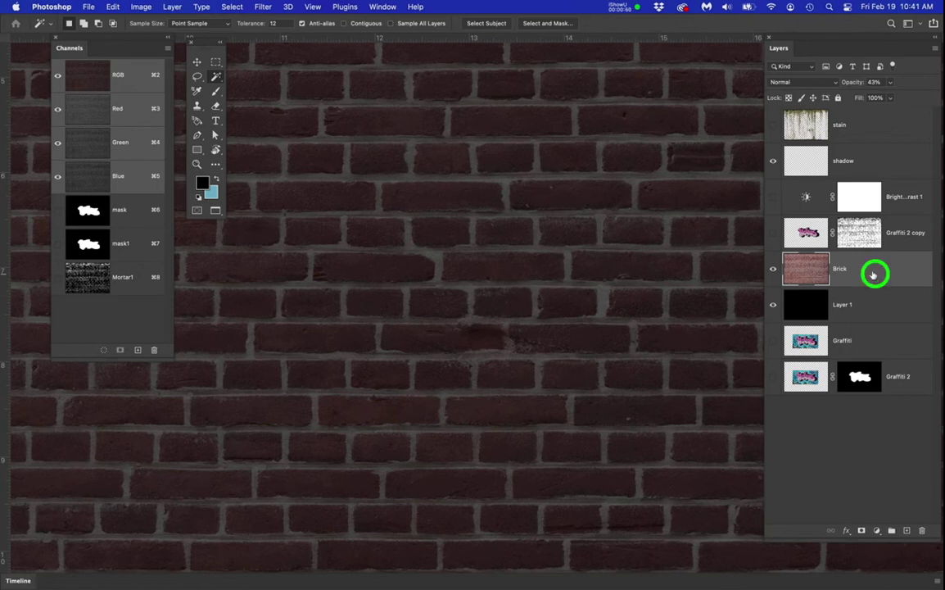
{"action": "left_click", "coordinate": [889, 84]}
{"action": "left_click_drag", "start_coordinate": [886, 97], "coordinate": [920, 96]}
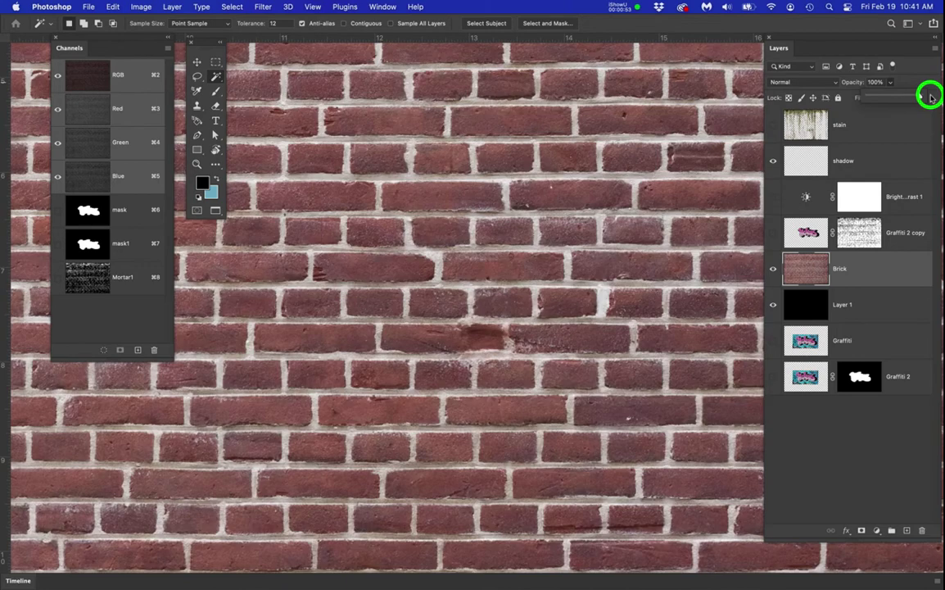
{"action": "left_click", "coordinate": [772, 235]}
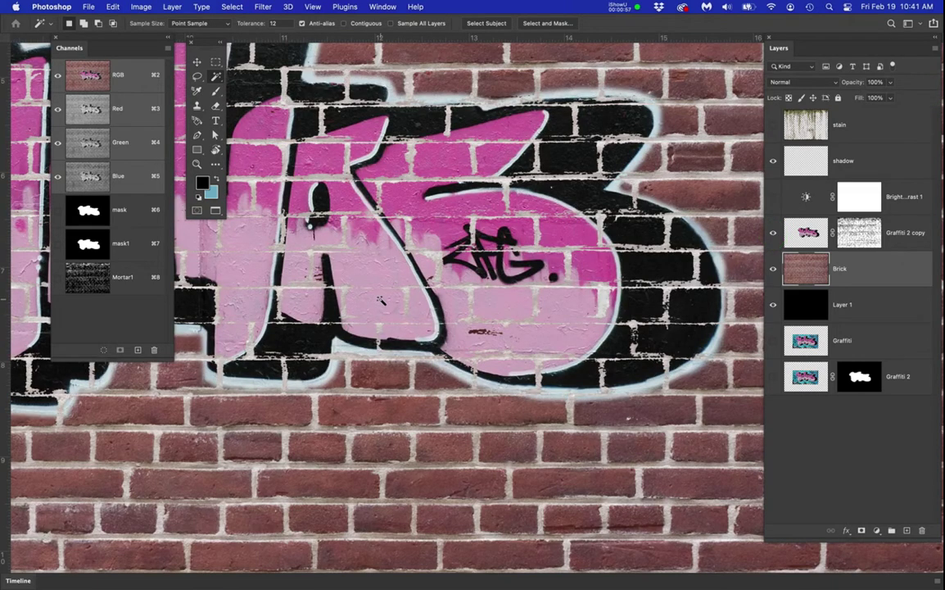
Step: Zoom around the canvas, then display the Mortar1 channel on its own
{"action": "scroll", "coordinate": [381, 301], "scroll_direction": "up", "scroll_amount": 3}
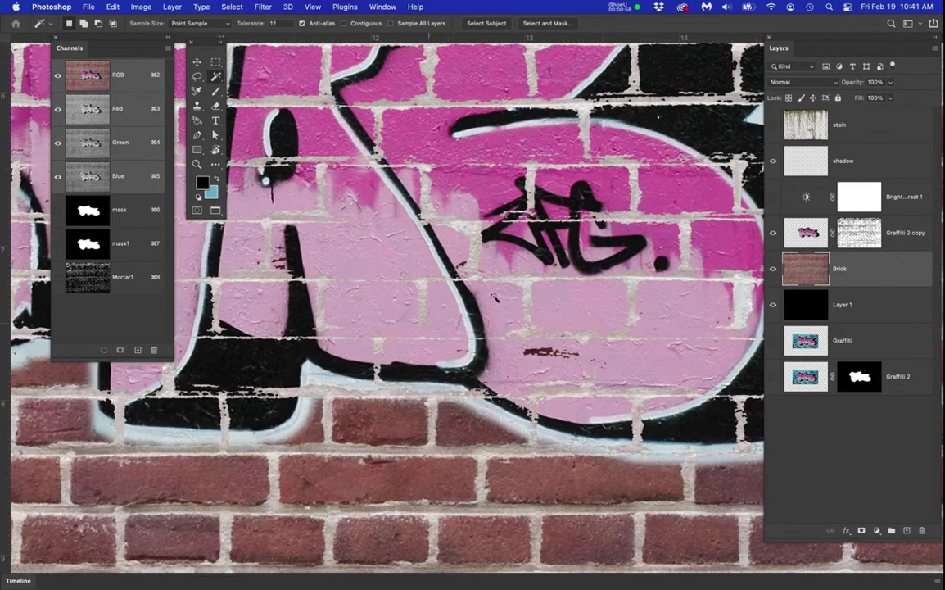
{"action": "scroll", "coordinate": [494, 299], "scroll_direction": "up", "scroll_amount": 2}
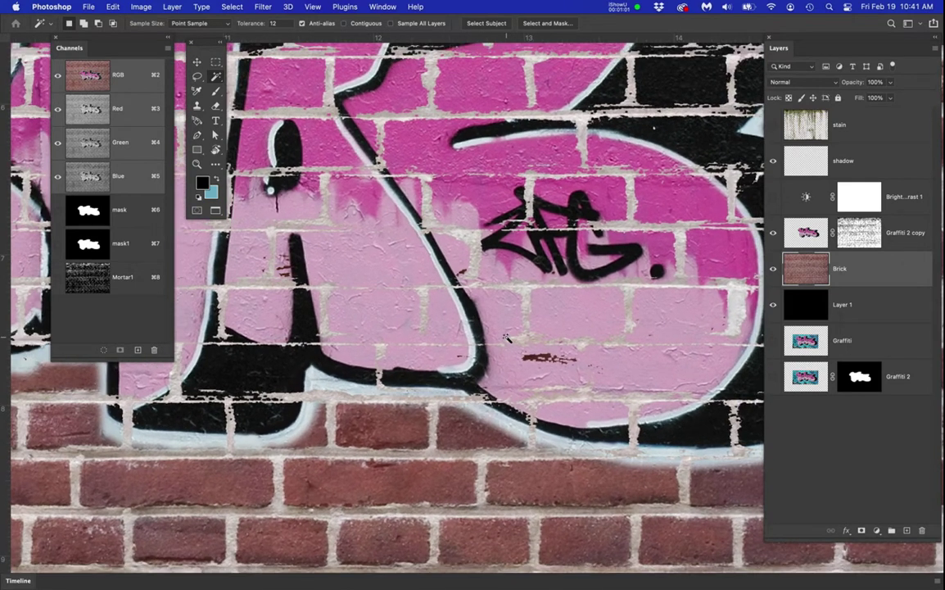
{"action": "scroll", "coordinate": [491, 336], "scroll_direction": "down", "scroll_amount": 2}
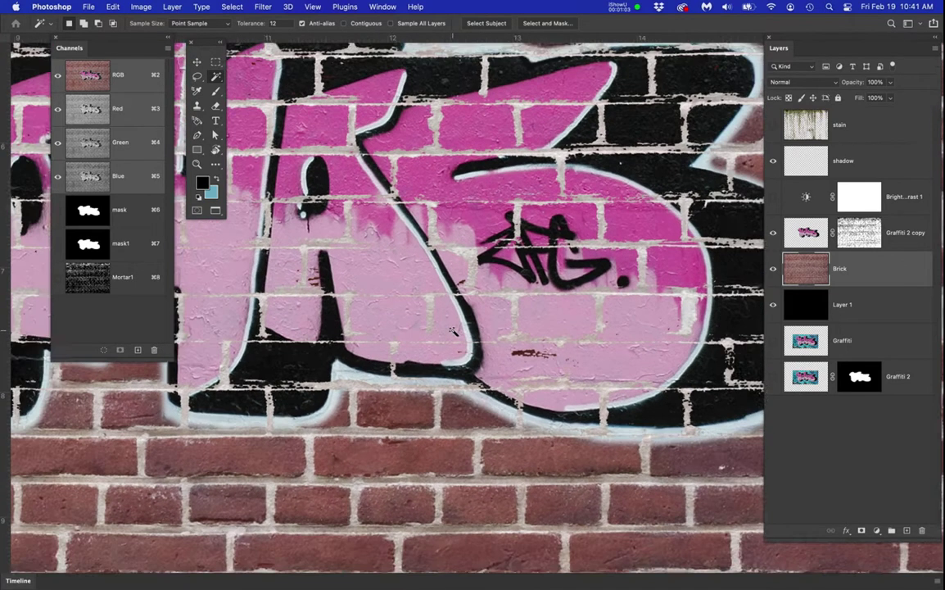
{"action": "scroll", "coordinate": [452, 330], "scroll_direction": "down", "scroll_amount": 3}
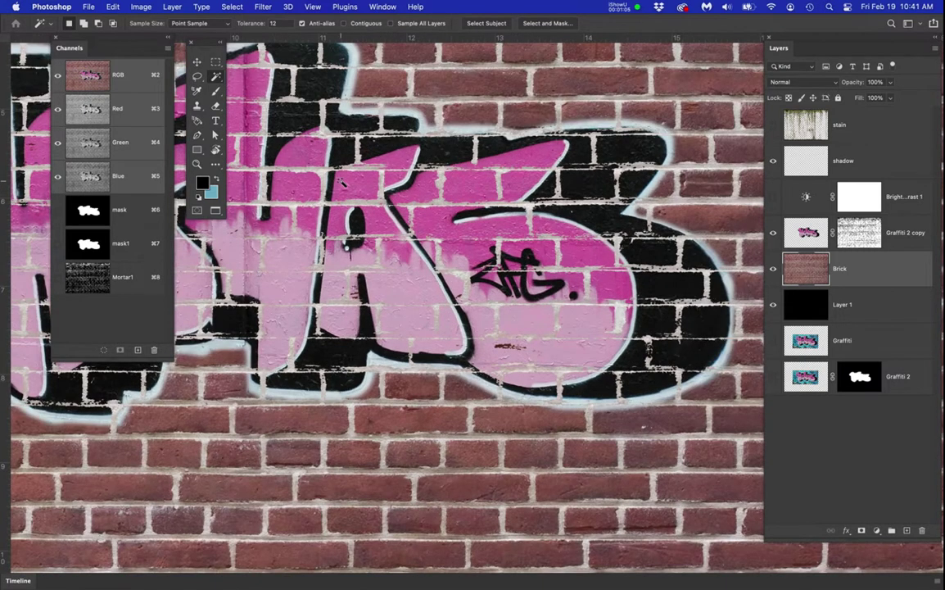
{"action": "scroll", "coordinate": [375, 207], "scroll_direction": "left", "scroll_amount": 2}
{"action": "scroll", "coordinate": [375, 207], "scroll_direction": "up", "scroll_amount": 2}
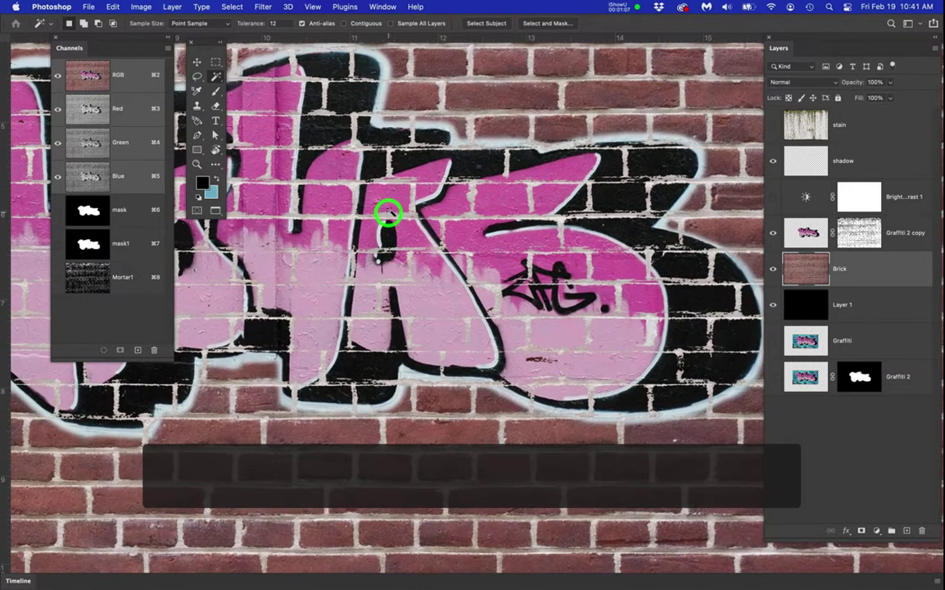
{"action": "scroll", "coordinate": [389, 215], "scroll_direction": "up", "scroll_amount": 3}
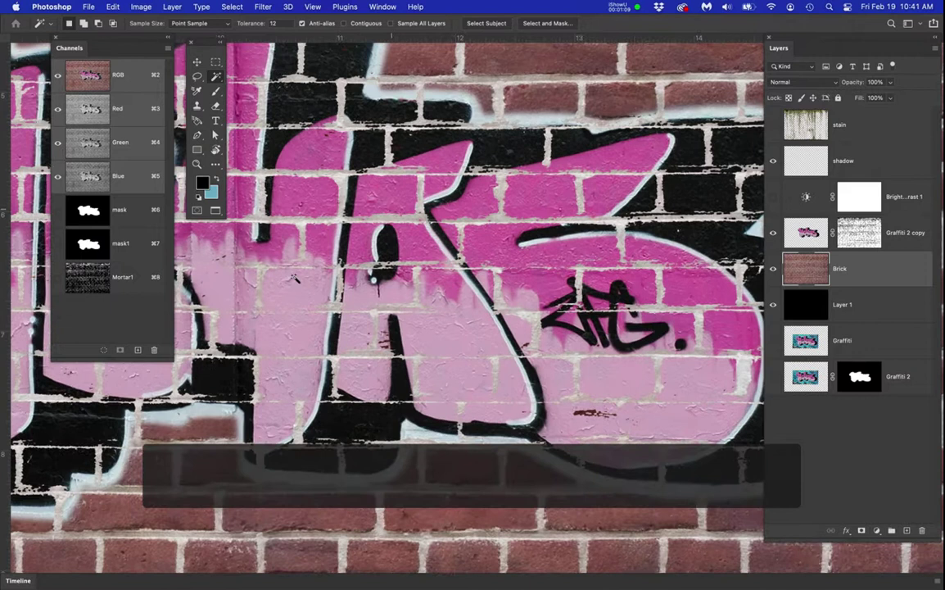
{"action": "left_click", "coordinate": [101, 281]}
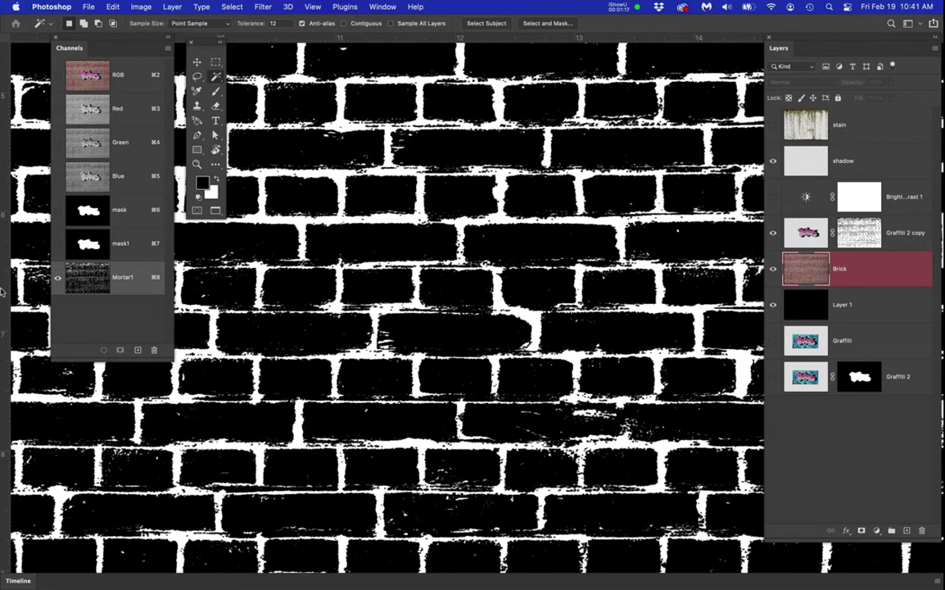
Step: Delete the Mortar1 channel and the Graffiti 2 copy layer mask, then hide that layer
{"action": "left_click", "coordinate": [139, 75]}
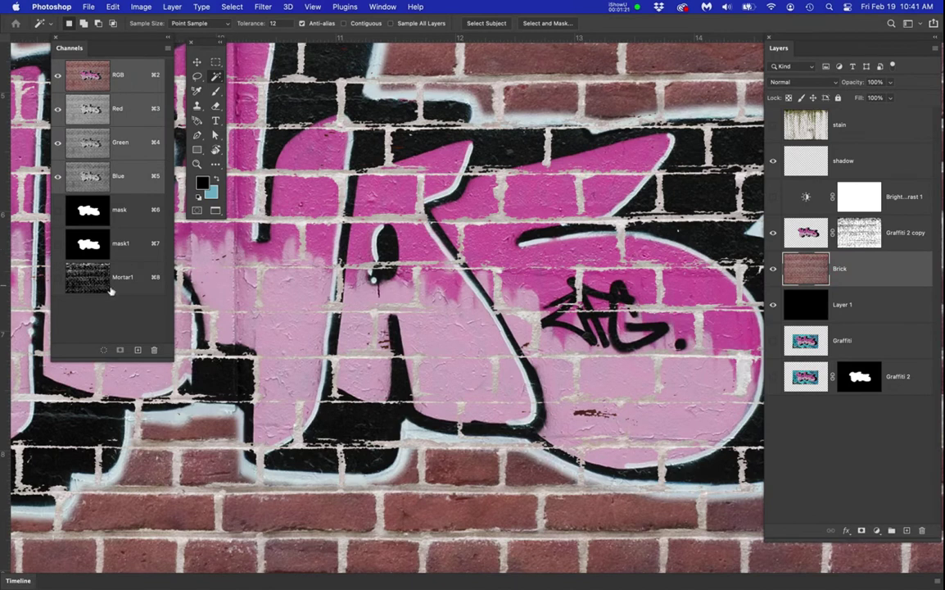
{"action": "left_click_drag", "start_coordinate": [121, 274], "coordinate": [154, 351]}
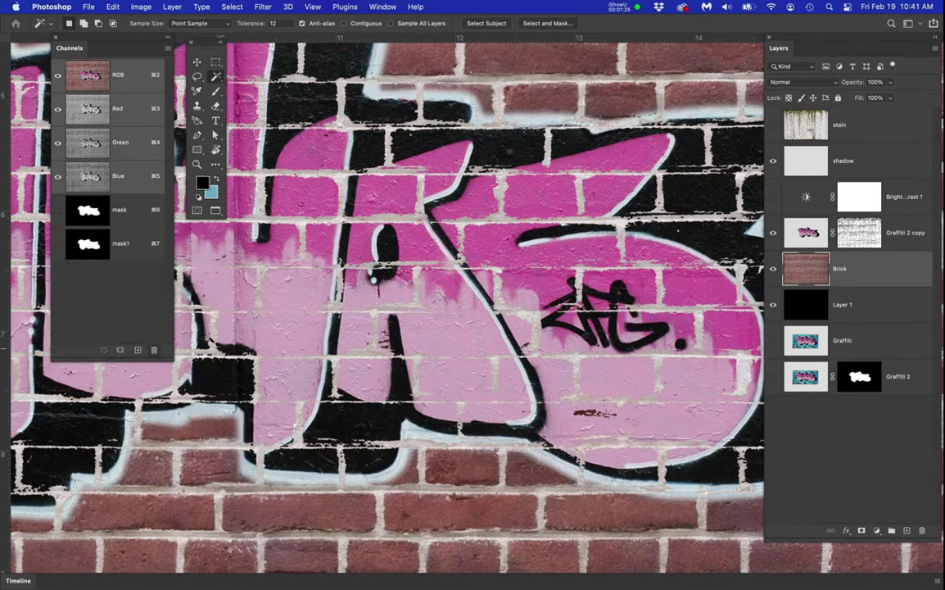
{"action": "left_click", "coordinate": [860, 235]}
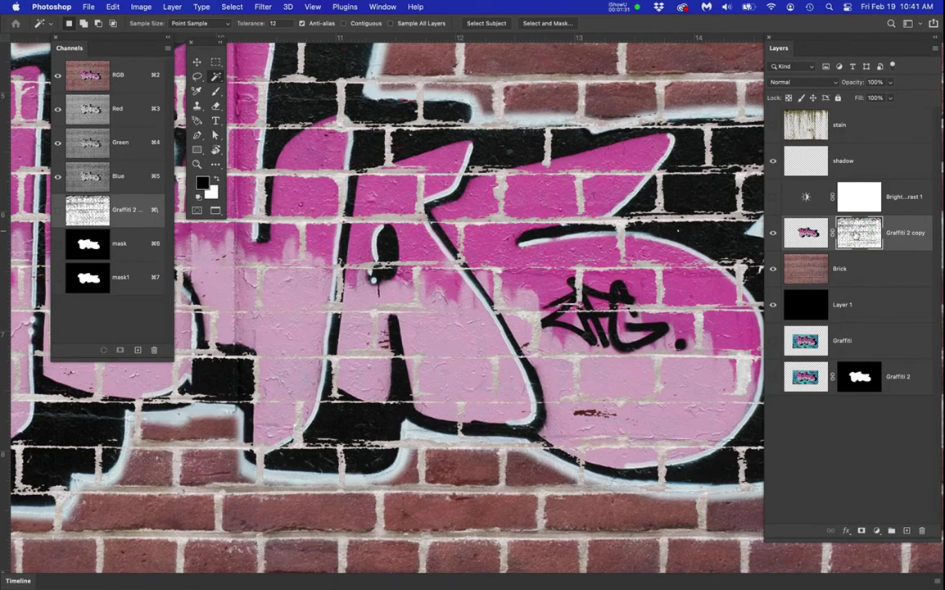
{"action": "right_click", "coordinate": [858, 234]}
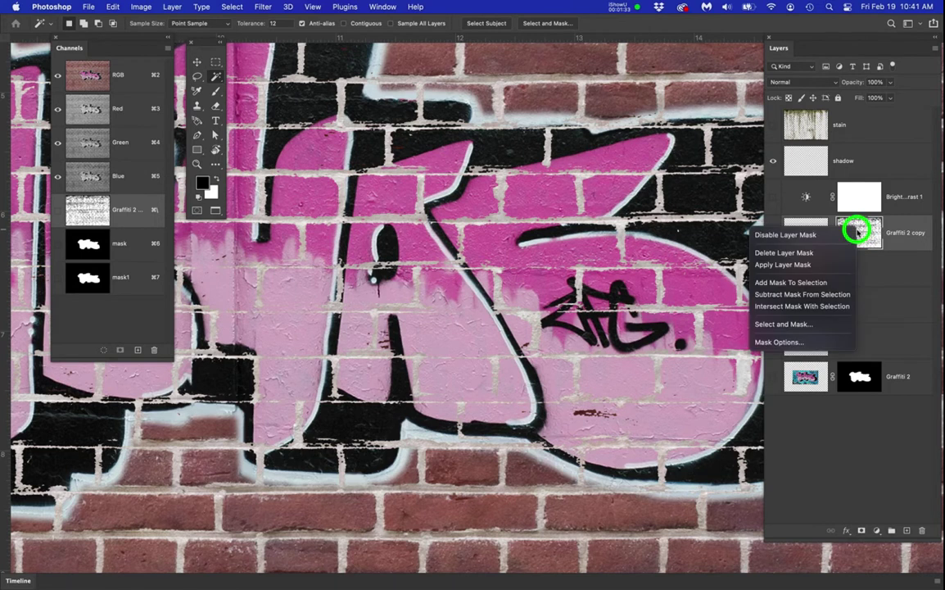
{"action": "left_click", "coordinate": [816, 257]}
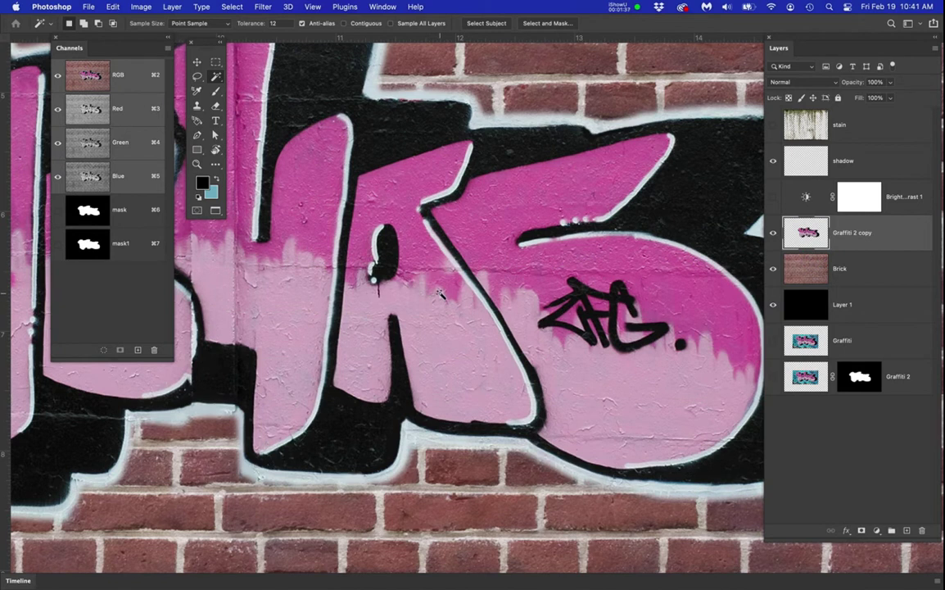
{"action": "left_click", "coordinate": [773, 235]}
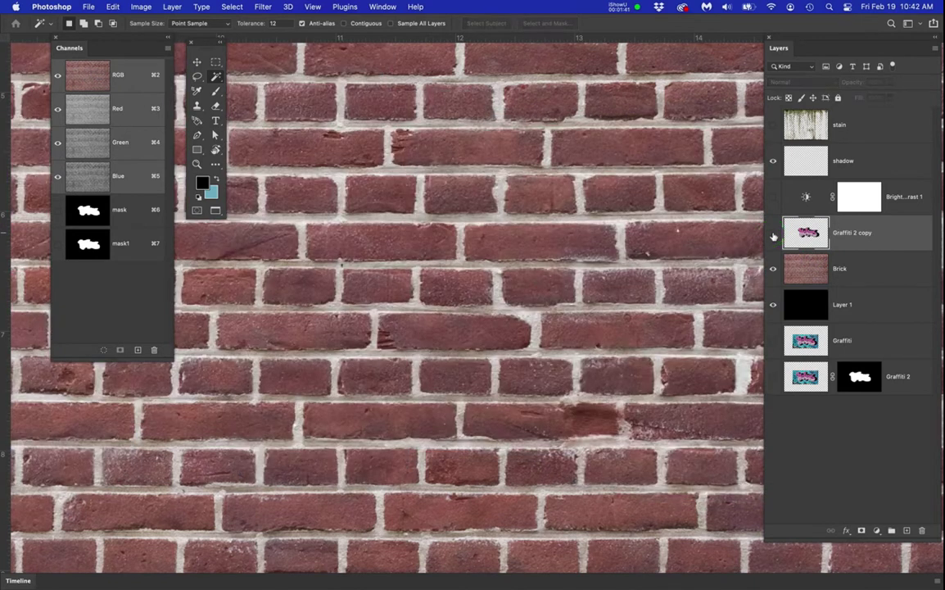
Step: On the Brick layer, select the mortar lines with the Magic Wand at Tolerance 12
{"action": "left_click", "coordinate": [862, 270]}
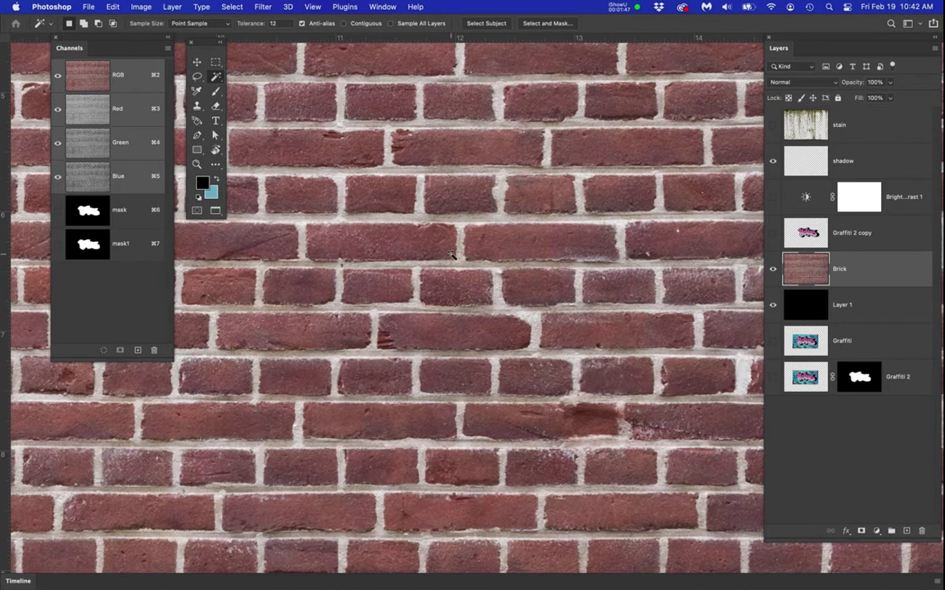
{"action": "scroll", "coordinate": [453, 255], "scroll_direction": "up", "scroll_amount": 5}
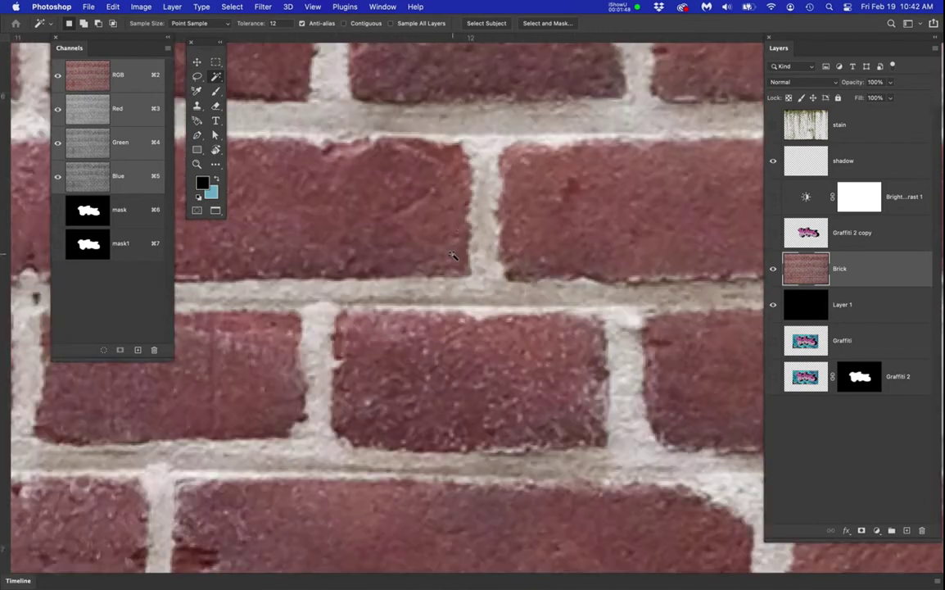
{"action": "scroll", "coordinate": [453, 256], "scroll_direction": "down", "scroll_amount": 1}
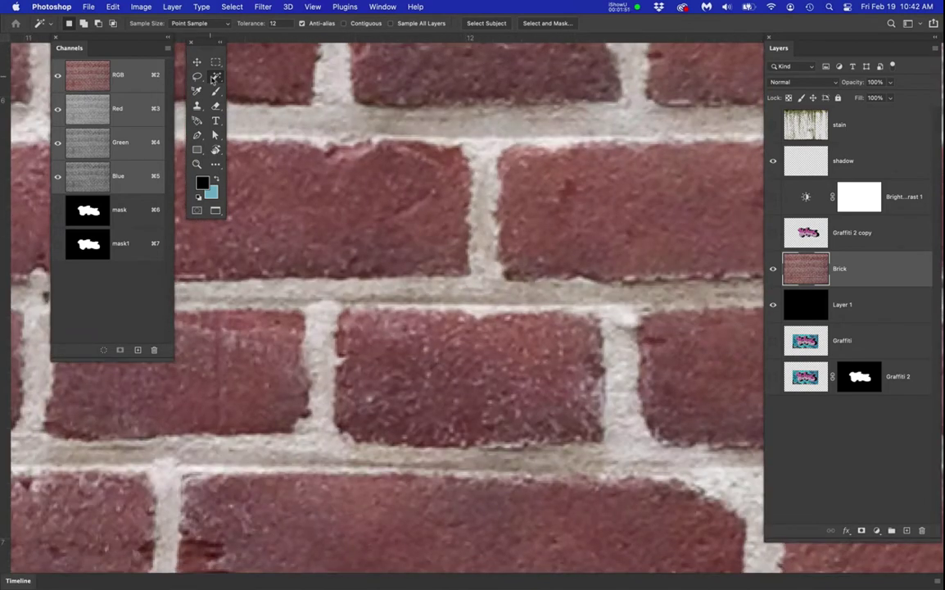
{"action": "left_click", "coordinate": [214, 77]}
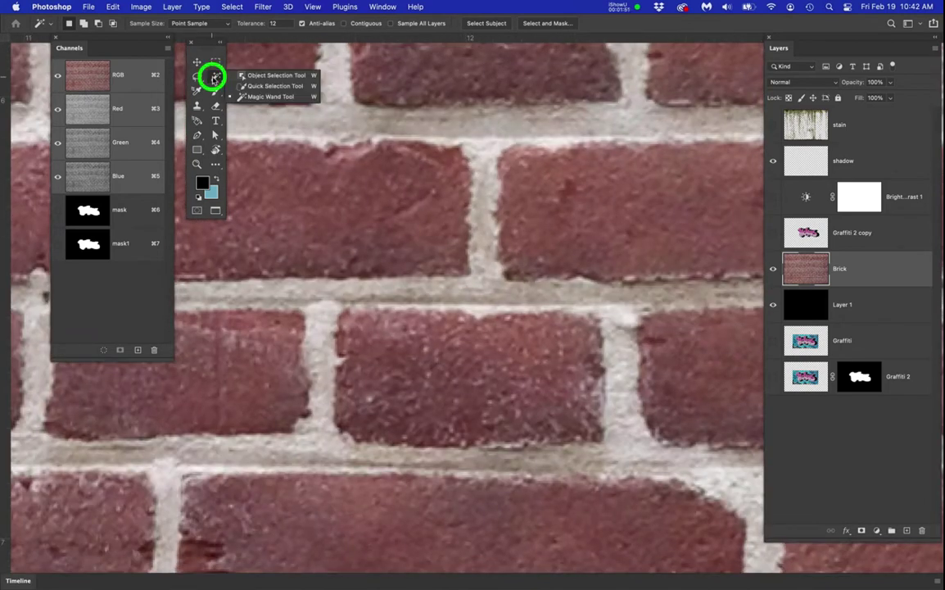
{"action": "left_click", "coordinate": [277, 96]}
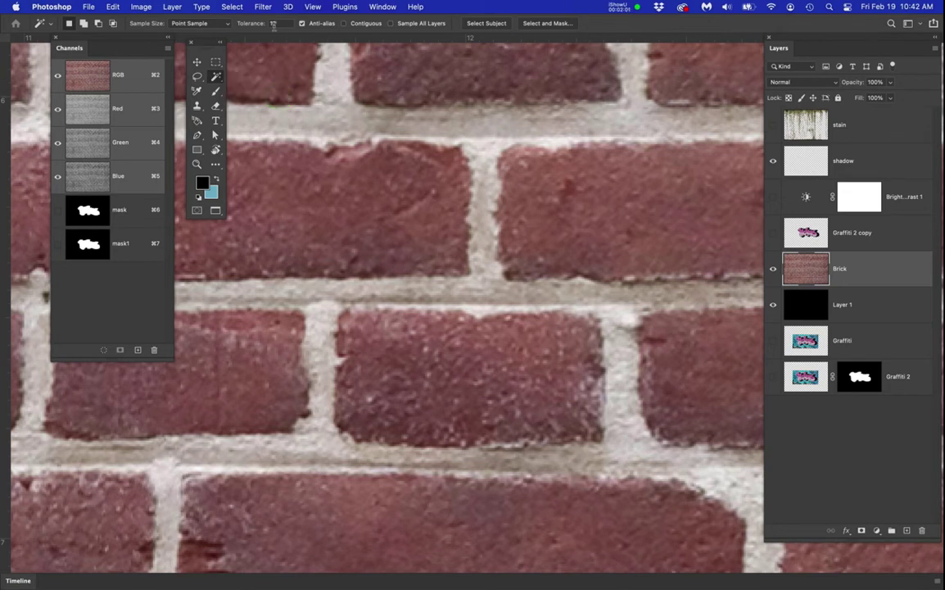
{"action": "left_click", "coordinate": [273, 23]}
{"action": "key", "text": "Return"}
{"action": "left_click", "coordinate": [489, 155]}
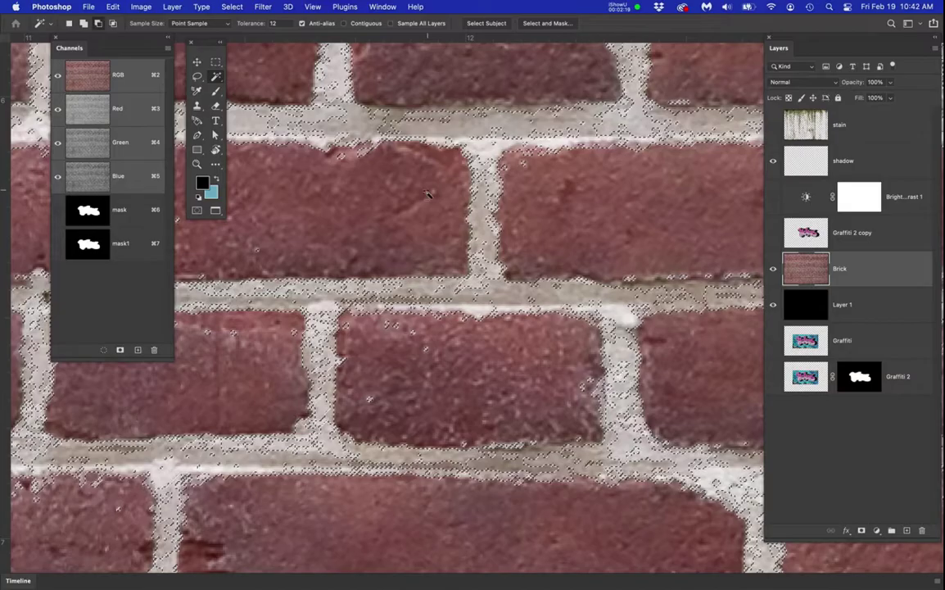
Step: Start saving the mortar selection as a new channel named 'Mort'
{"action": "scroll", "coordinate": [414, 190], "scroll_direction": "down", "scroll_amount": 3}
{"action": "scroll", "coordinate": [426, 194], "scroll_direction": "down", "scroll_amount": 4}
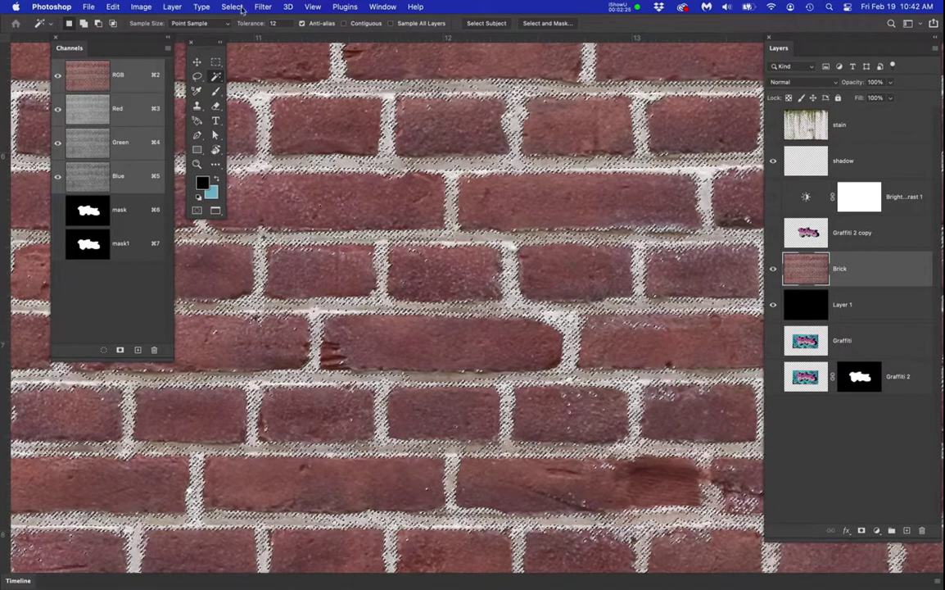
{"action": "left_click_drag", "start_coordinate": [233, 8], "coordinate": [232, 257]}
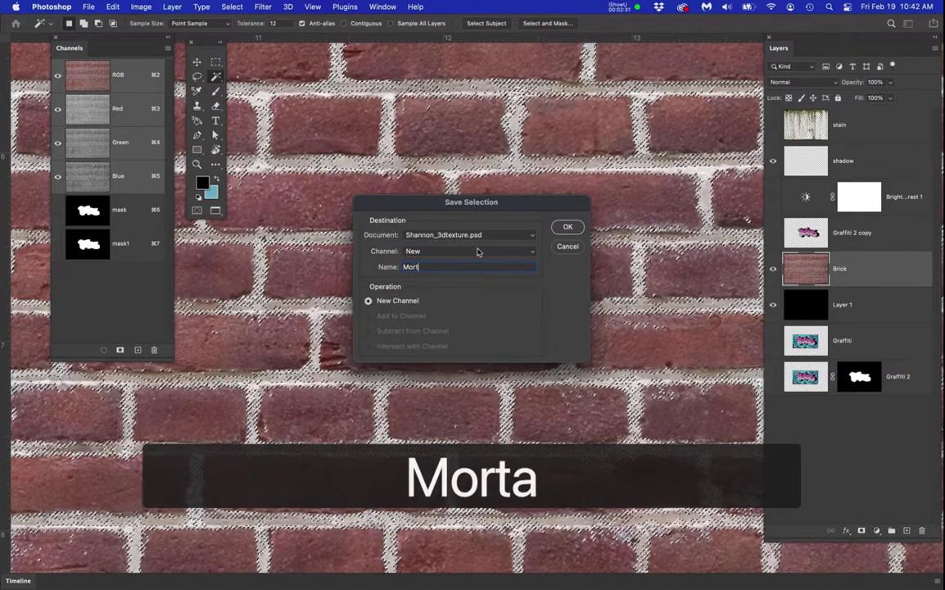
{"action": "type", "text": "Mortar1"}
{"action": "key", "text": "Return"}
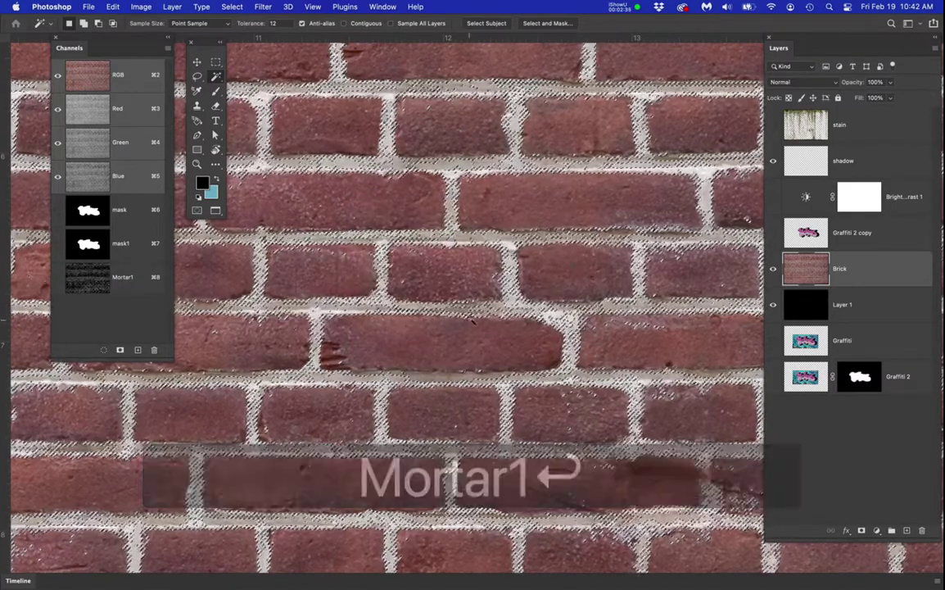
{"action": "scroll", "coordinate": [473, 321], "scroll_direction": "down", "scroll_amount": 8}
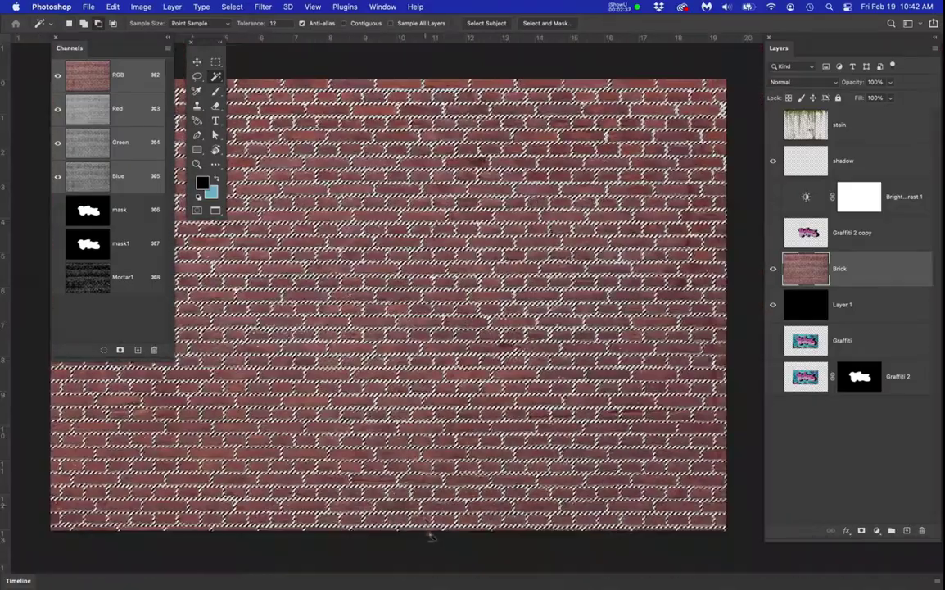
{"action": "scroll", "coordinate": [495, 215], "scroll_direction": "up", "scroll_amount": 8}
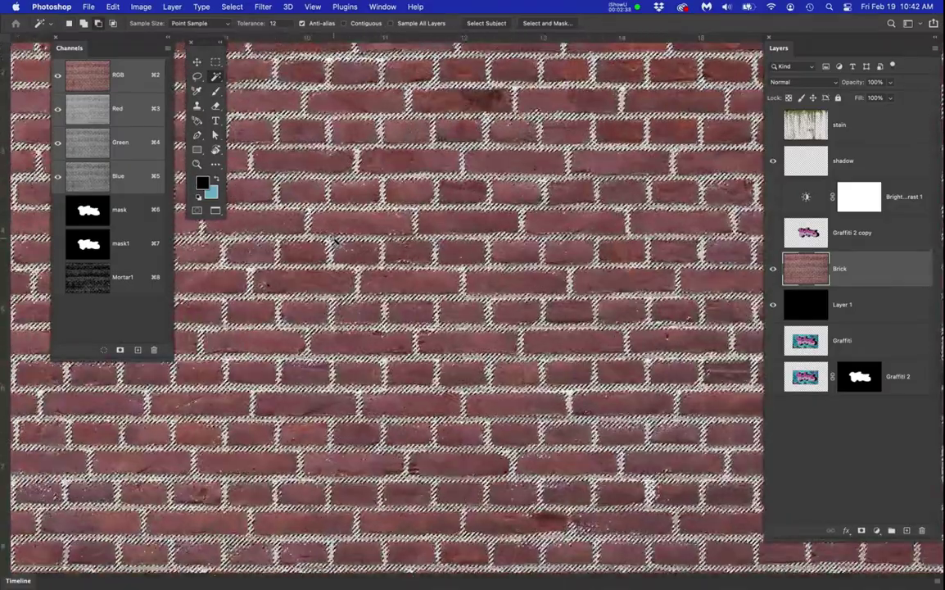
{"action": "scroll", "coordinate": [334, 242], "scroll_direction": "up", "scroll_amount": 2}
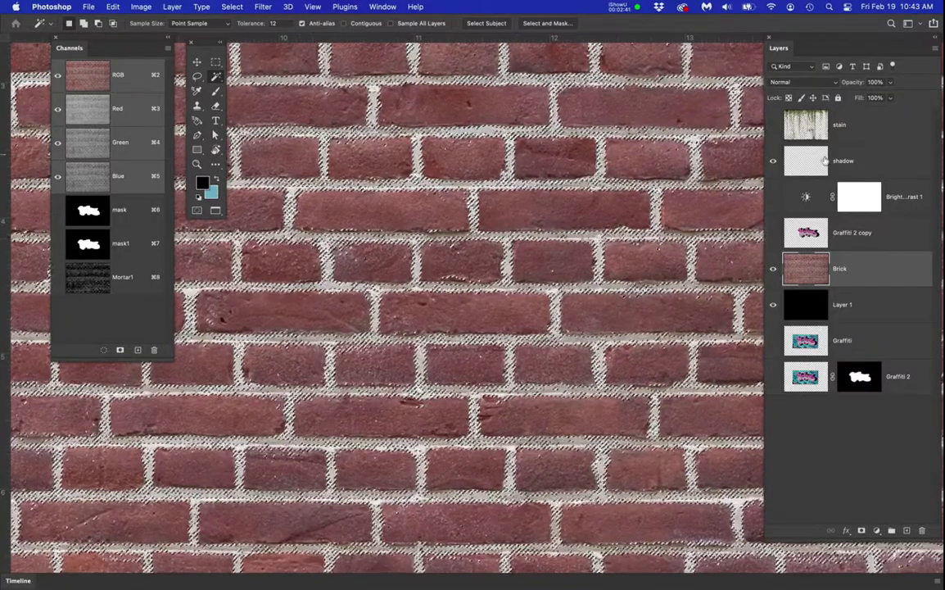
{"action": "left_click", "coordinate": [772, 235]}
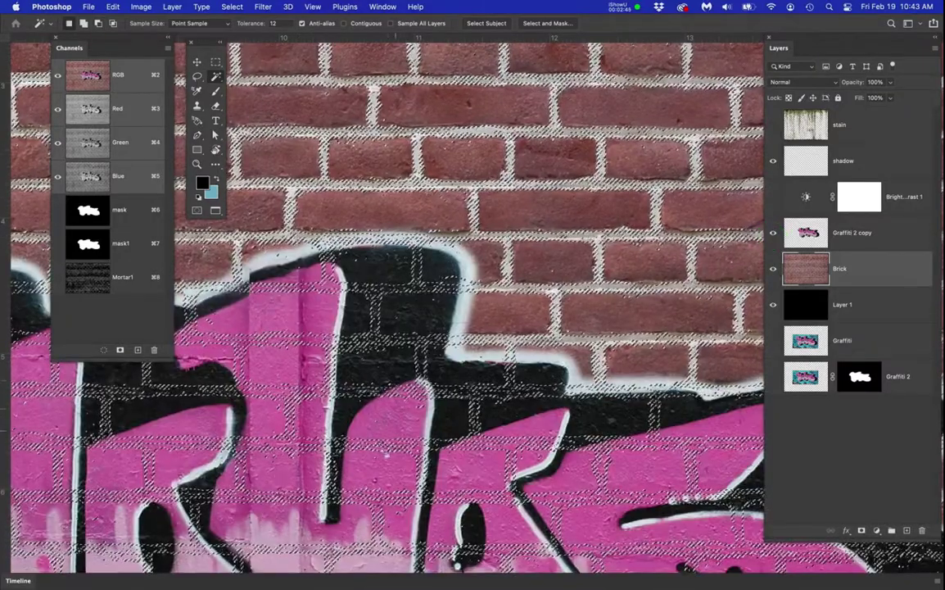
Step: Select the Graffiti 2 copy layer, add a mask from the mortar selection, then undo it
{"action": "left_click_drag", "start_coordinate": [381, 447], "coordinate": [512, 159]}
{"action": "left_click", "coordinate": [491, 209]}
{"action": "scroll", "coordinate": [492, 209], "scroll_direction": "down", "scroll_amount": 2}
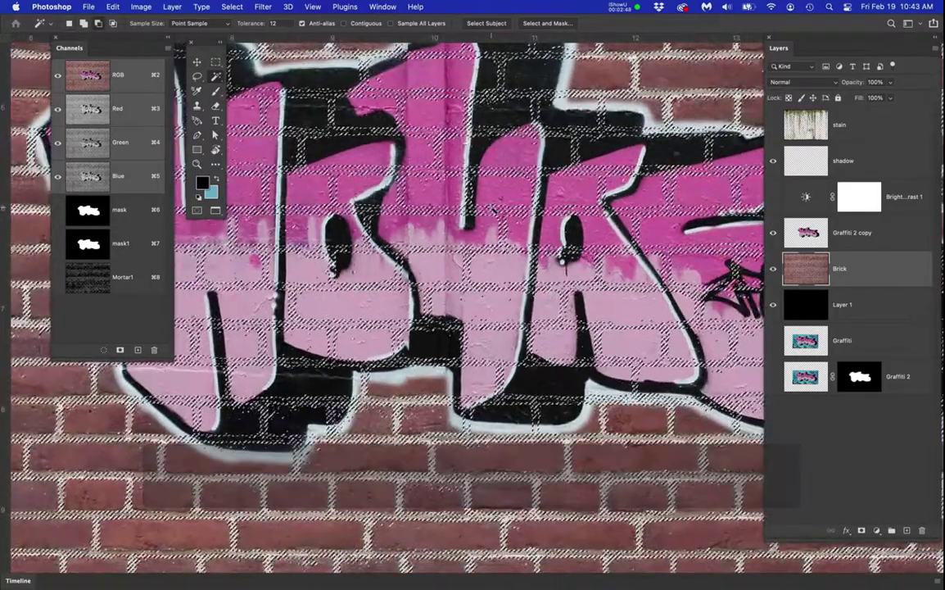
{"action": "left_click", "coordinate": [460, 253]}
{"action": "scroll", "coordinate": [461, 253], "scroll_direction": "up", "scroll_amount": 3}
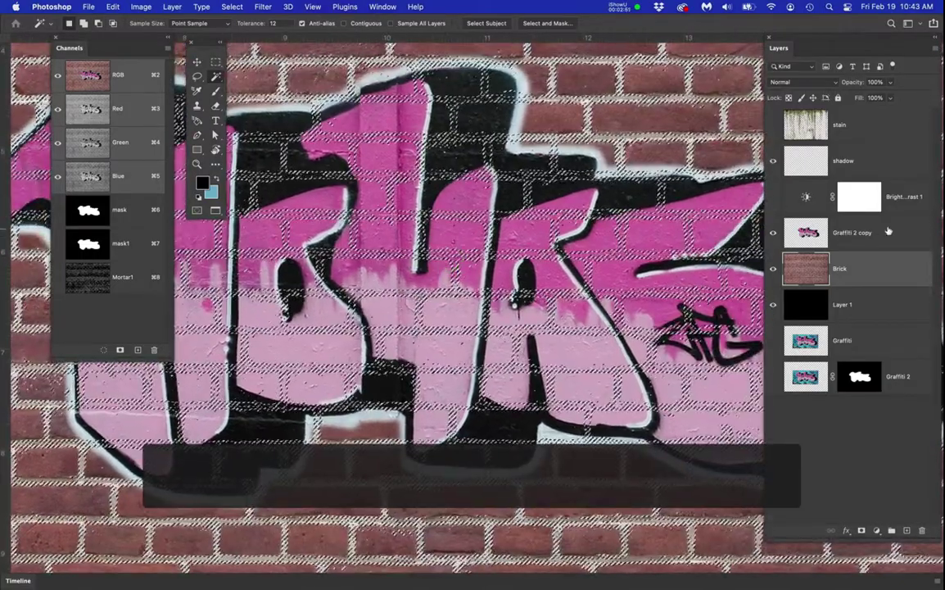
{"action": "left_click", "coordinate": [887, 229]}
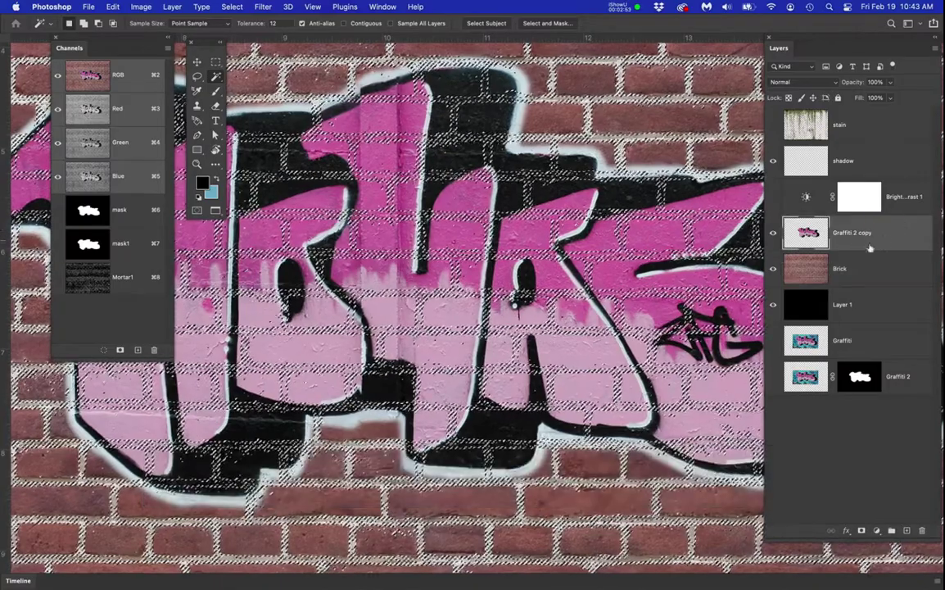
{"action": "left_click", "coordinate": [862, 530]}
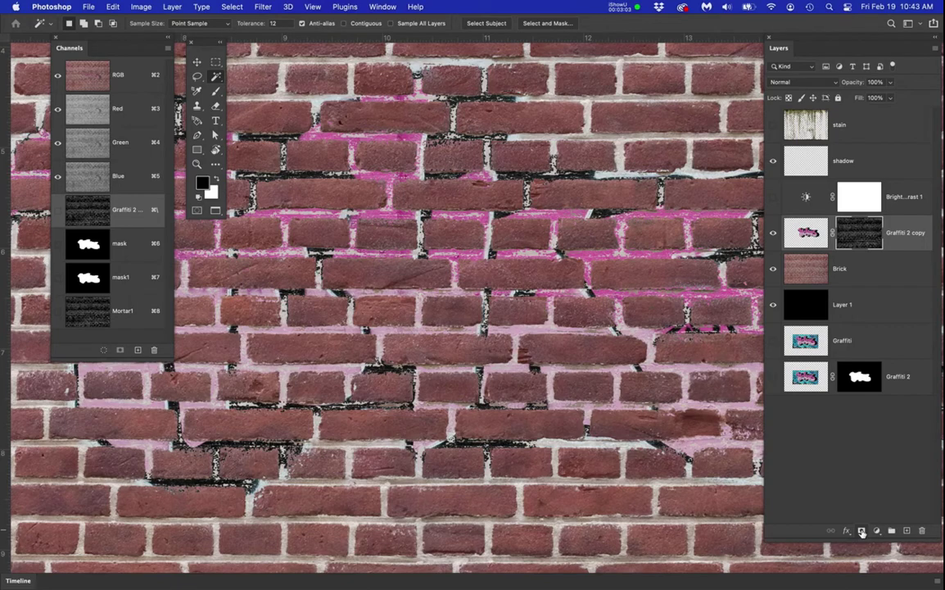
{"action": "key", "text": "super+z"}
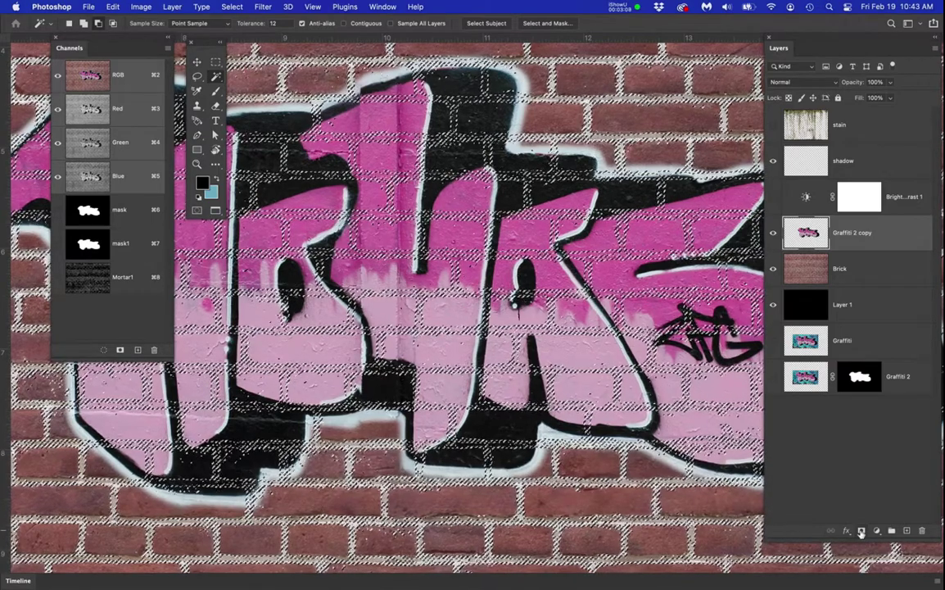
Step: Add an inverted layer mask so mortar lines cut through the graffiti, then deselect
{"action": "left_click", "coordinate": [861, 531]}
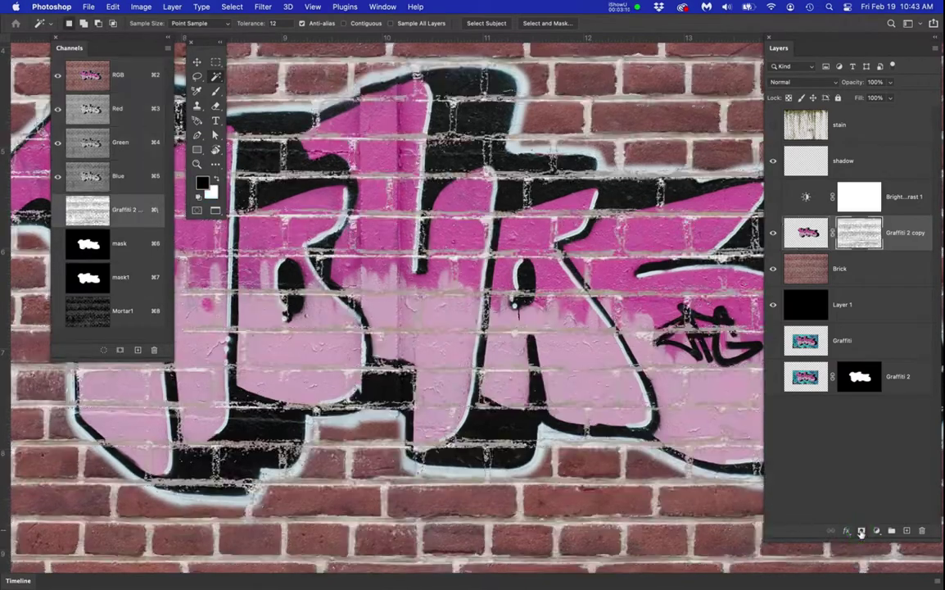
{"action": "scroll", "coordinate": [379, 263], "scroll_direction": "up", "scroll_amount": 4}
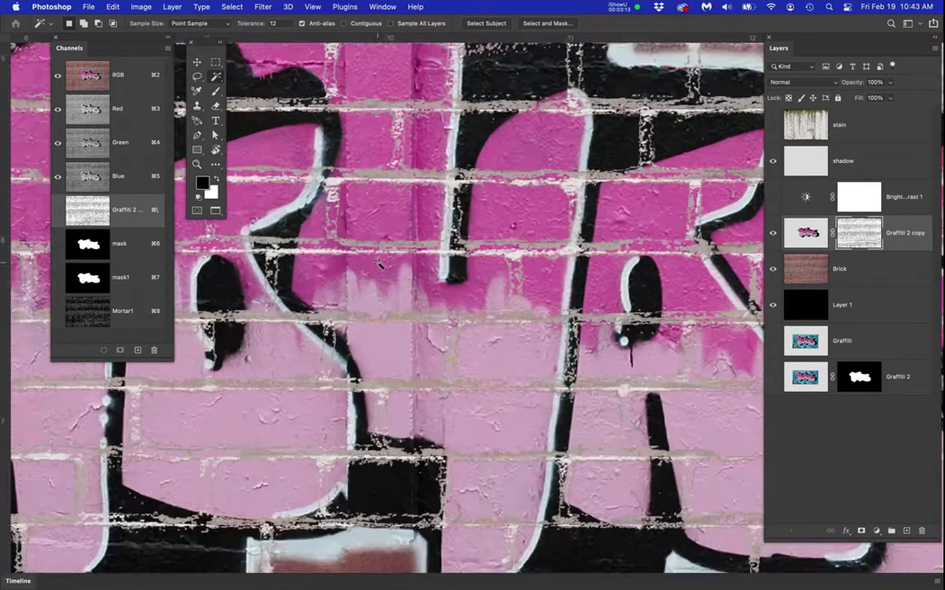
{"action": "scroll", "coordinate": [380, 263], "scroll_direction": "down", "scroll_amount": 3}
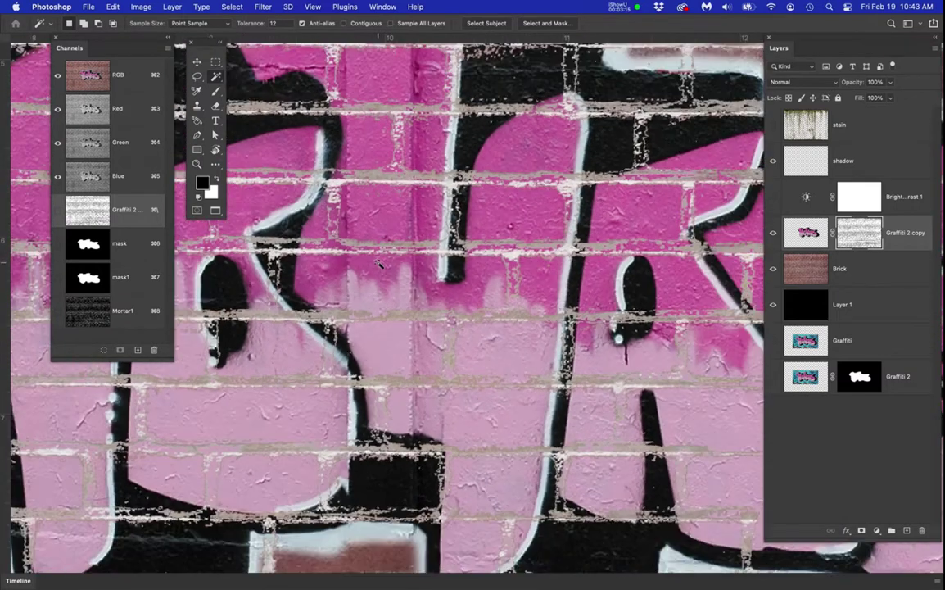
{"action": "scroll", "coordinate": [379, 263], "scroll_direction": "down", "scroll_amount": 3}
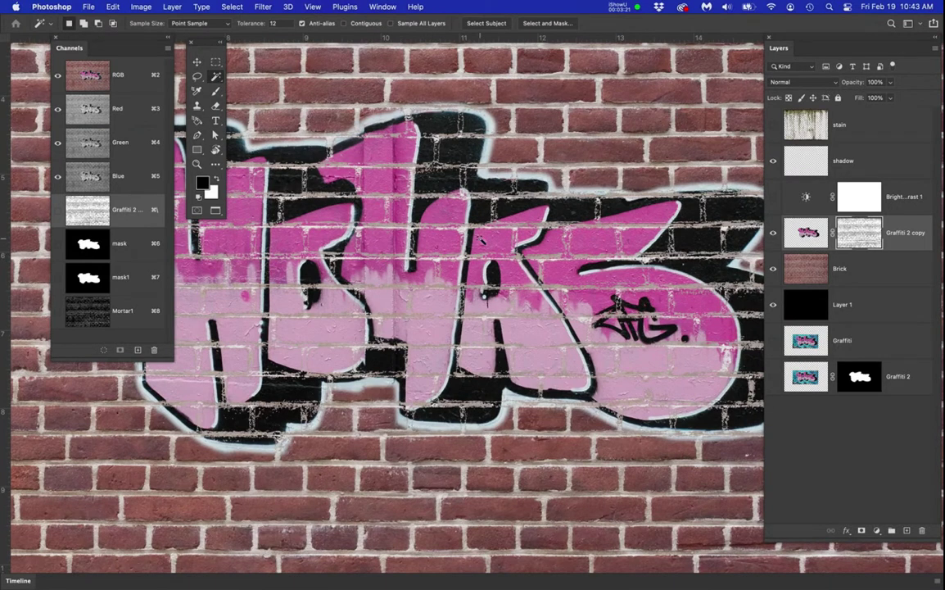
{"action": "scroll", "coordinate": [431, 211], "scroll_direction": "down", "scroll_amount": 1}
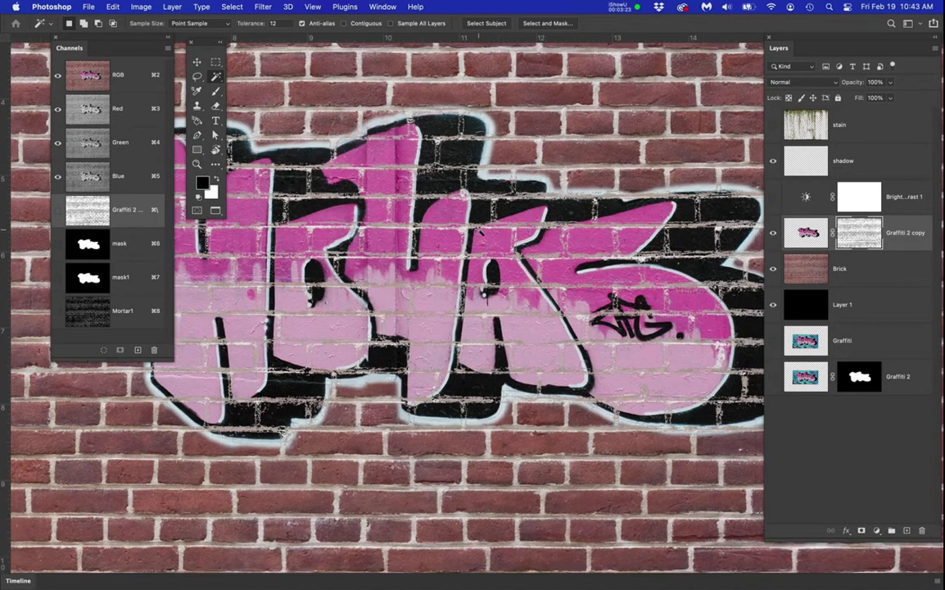
{"action": "scroll", "coordinate": [481, 232], "scroll_direction": "up", "scroll_amount": 3}
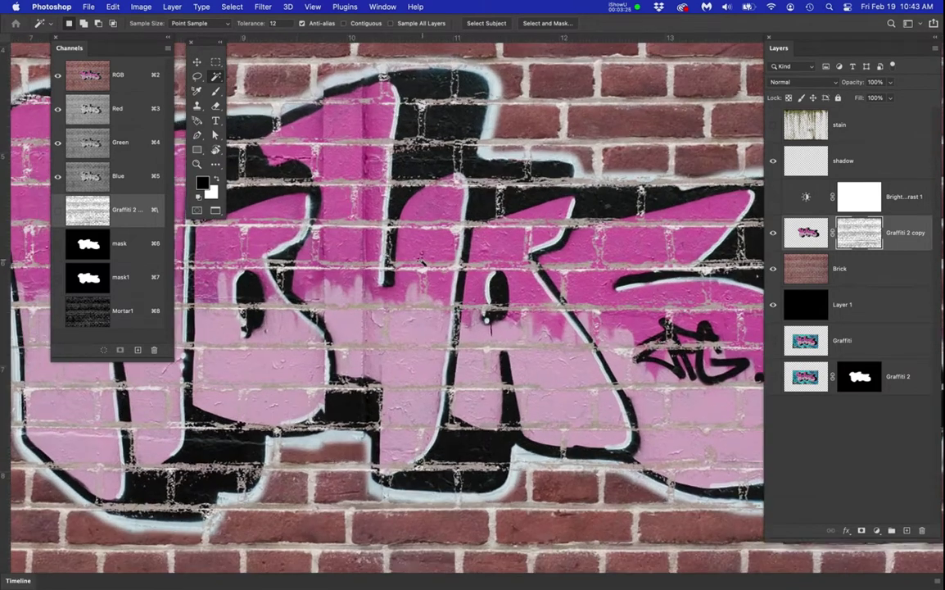
{"action": "scroll", "coordinate": [410, 223], "scroll_direction": "up", "scroll_amount": 3}
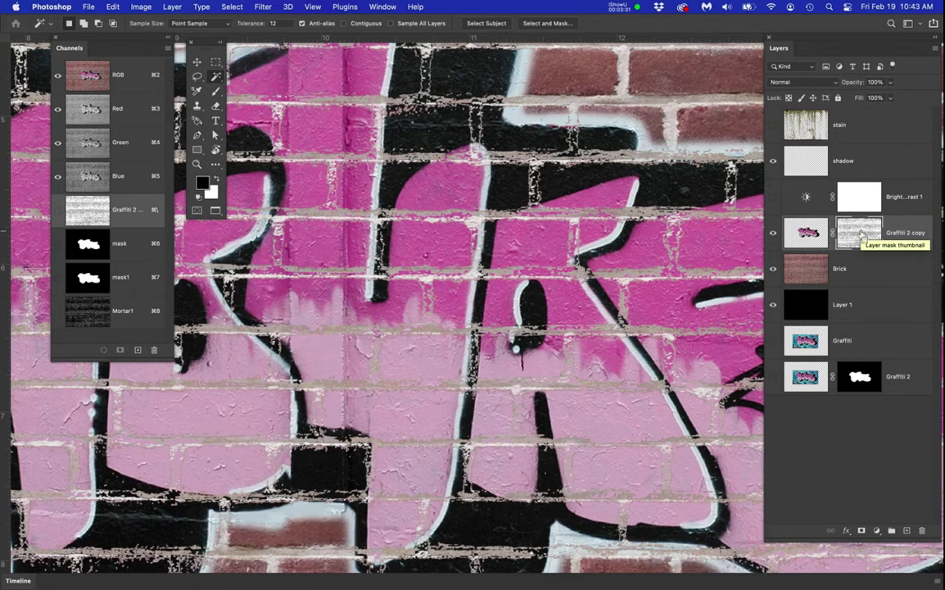
{"action": "key", "text": "super+d"}
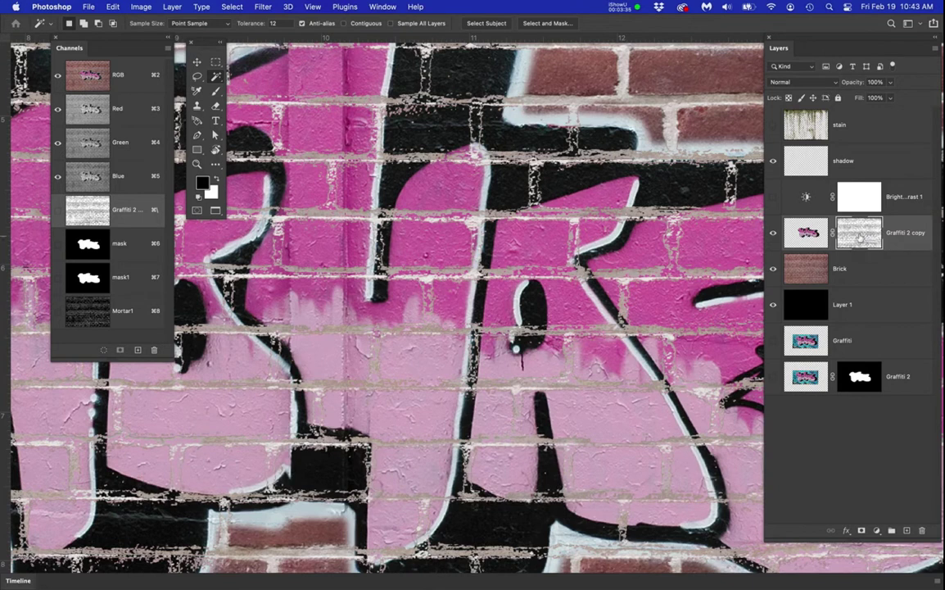
Step: View the Graffiti 2 copy mask alone and zoom in on its black mortar lines
{"action": "left_click", "coordinate": [859, 235], "text": "alt"}
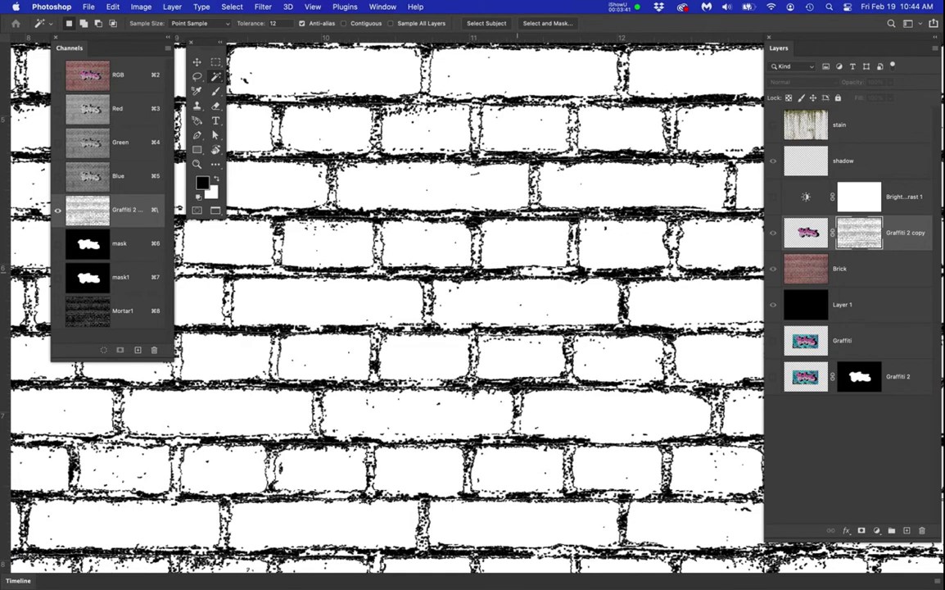
{"action": "scroll", "coordinate": [510, 272], "scroll_direction": "down", "scroll_amount": 6}
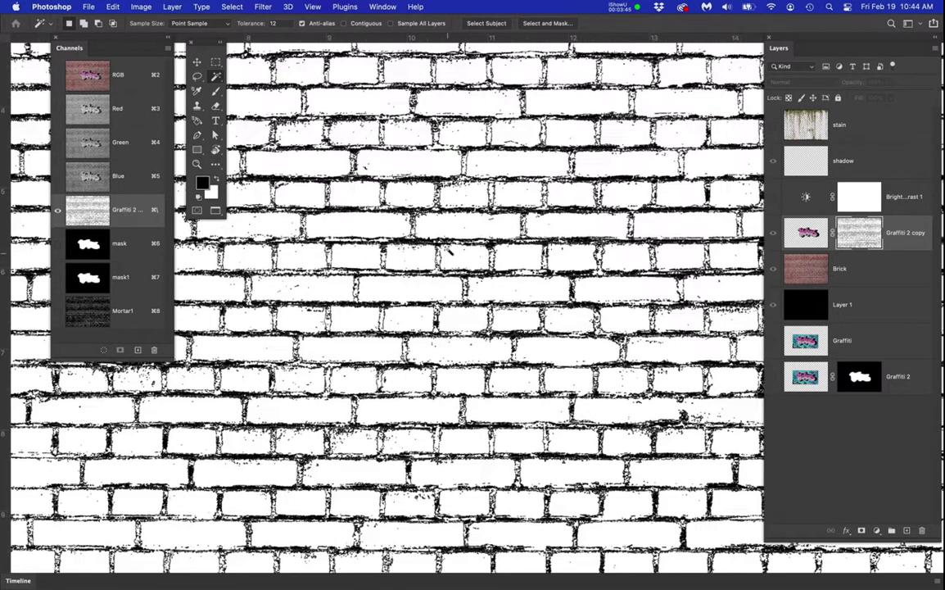
{"action": "scroll", "coordinate": [405, 229], "scroll_direction": "up", "scroll_amount": 6}
{"action": "scroll", "coordinate": [449, 249], "scroll_direction": "down", "scroll_amount": 1}
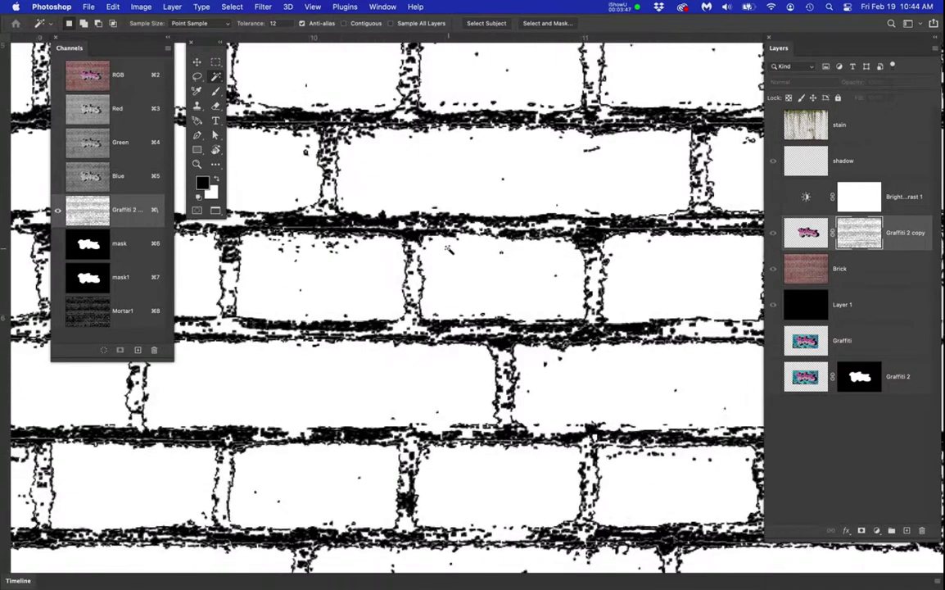
{"action": "left_click", "coordinate": [865, 233]}
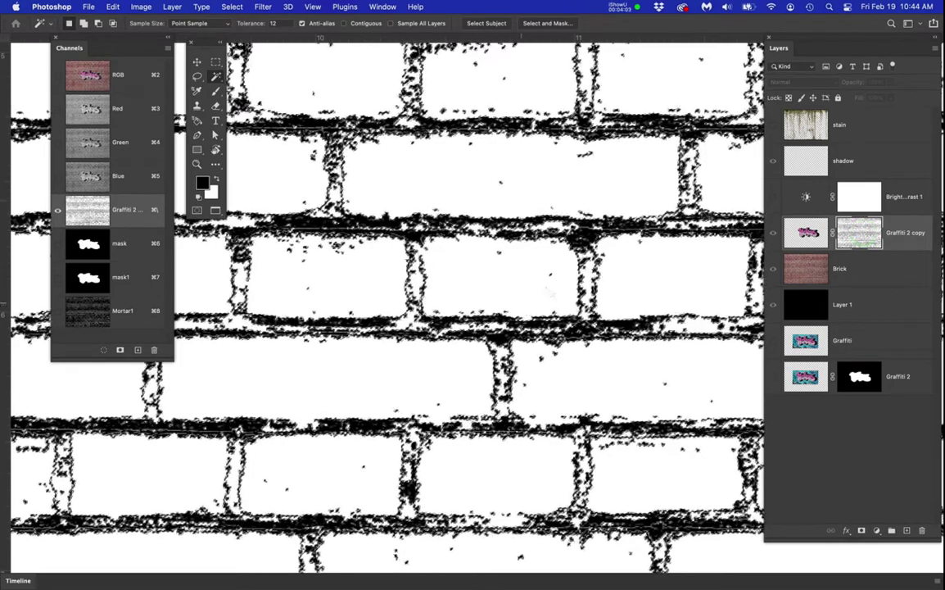
Step: Return to the composite view and hide the Brick and Graffiti 2 copy layers
{"action": "left_click", "coordinate": [773, 234]}
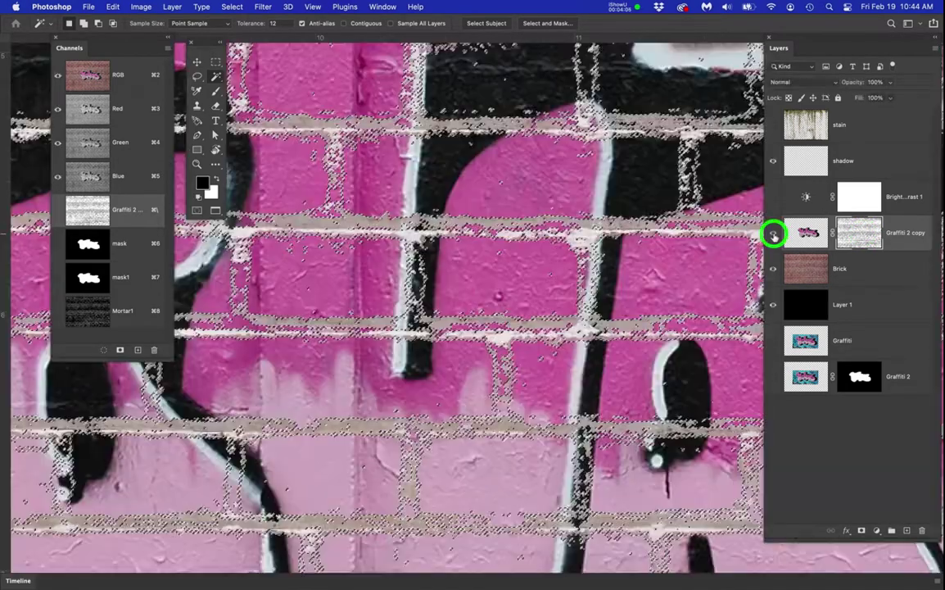
{"action": "left_click", "coordinate": [772, 269]}
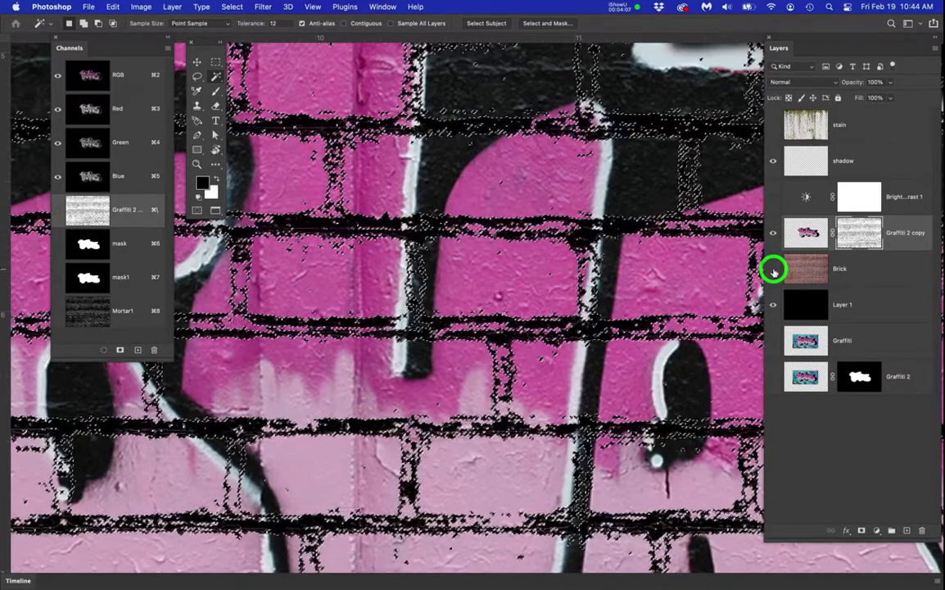
{"action": "left_click", "coordinate": [774, 234]}
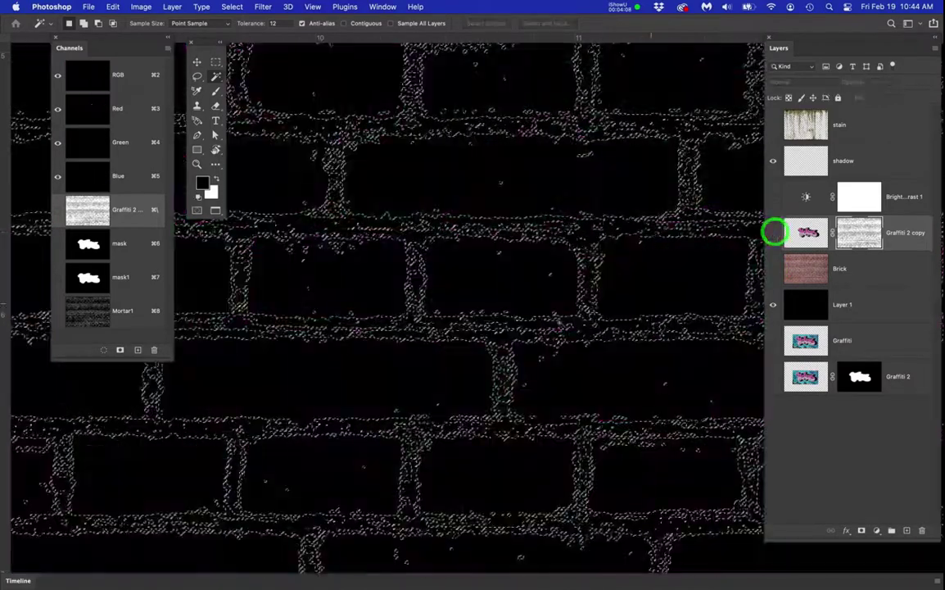
{"action": "scroll", "coordinate": [531, 317], "scroll_direction": "down", "scroll_amount": 3}
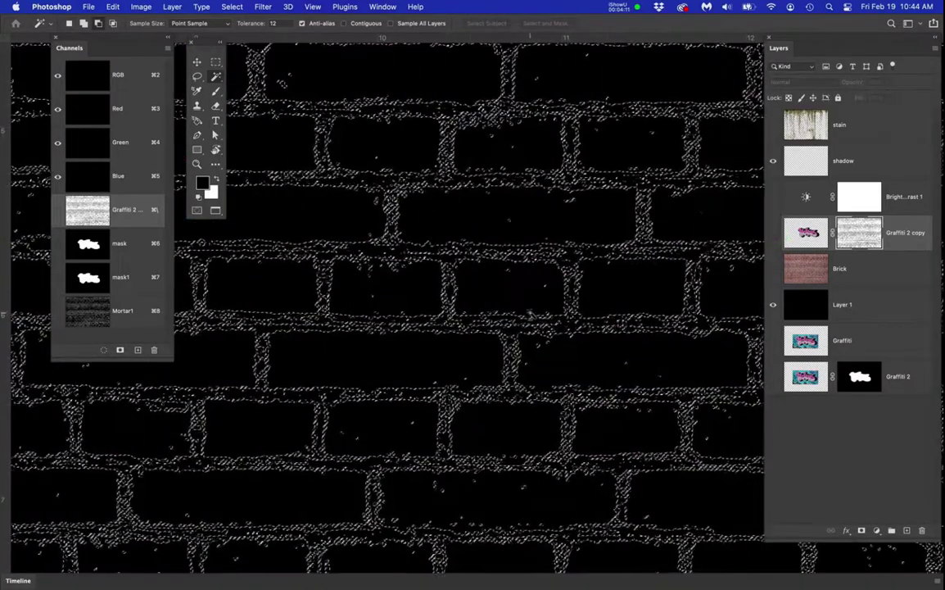
{"action": "scroll", "coordinate": [531, 318], "scroll_direction": "down", "scroll_amount": 5}
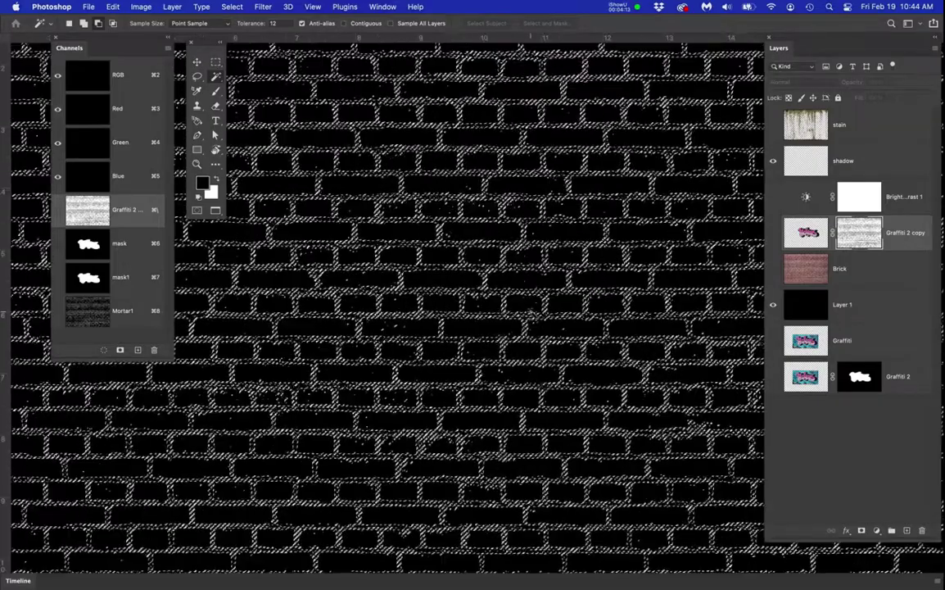
{"action": "scroll", "coordinate": [530, 318], "scroll_direction": "down", "scroll_amount": 2}
{"action": "scroll", "coordinate": [530, 318], "scroll_direction": "up", "scroll_amount": 8}
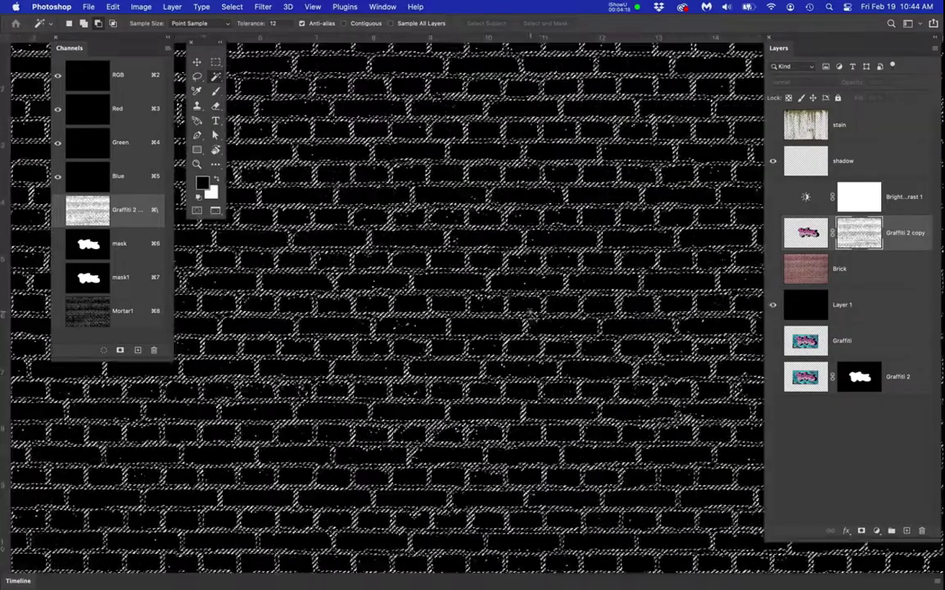
{"action": "scroll", "coordinate": [507, 274], "scroll_direction": "up", "scroll_amount": 3}
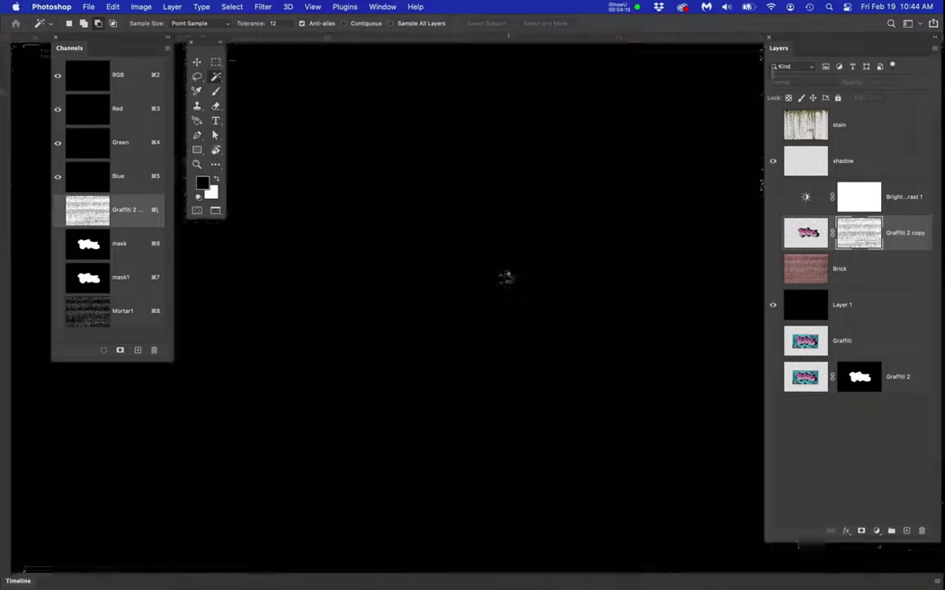
Step: Show both layers again, target the Graffiti 2 copy mask, and pick foreground grey 727272
{"action": "left_click", "coordinate": [864, 232]}
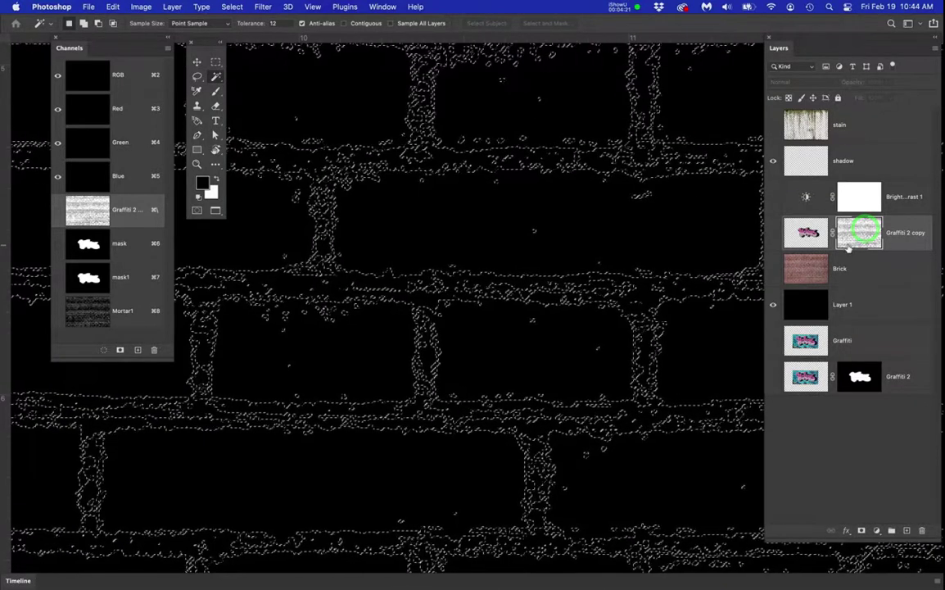
{"action": "left_click", "coordinate": [773, 236]}
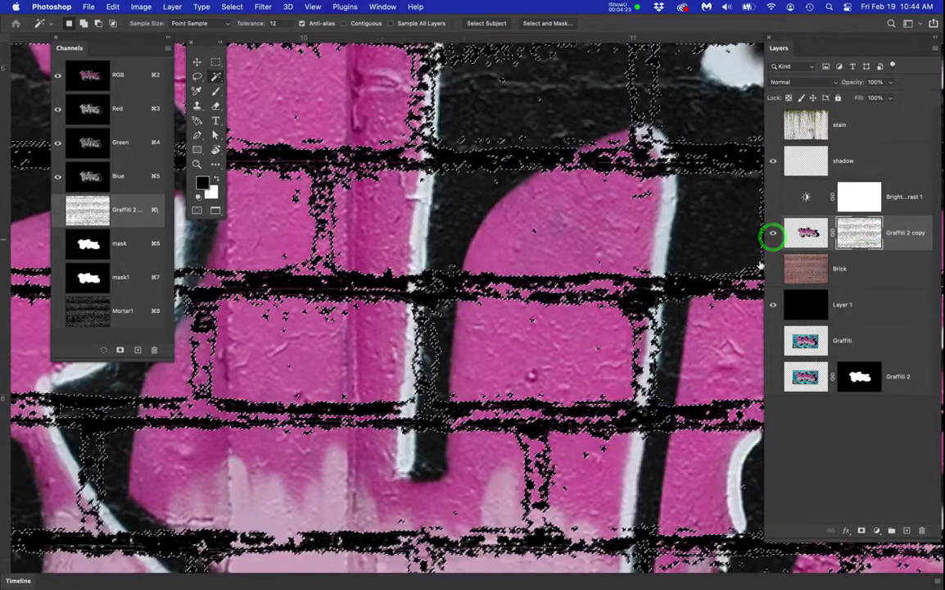
{"action": "left_click", "coordinate": [772, 270]}
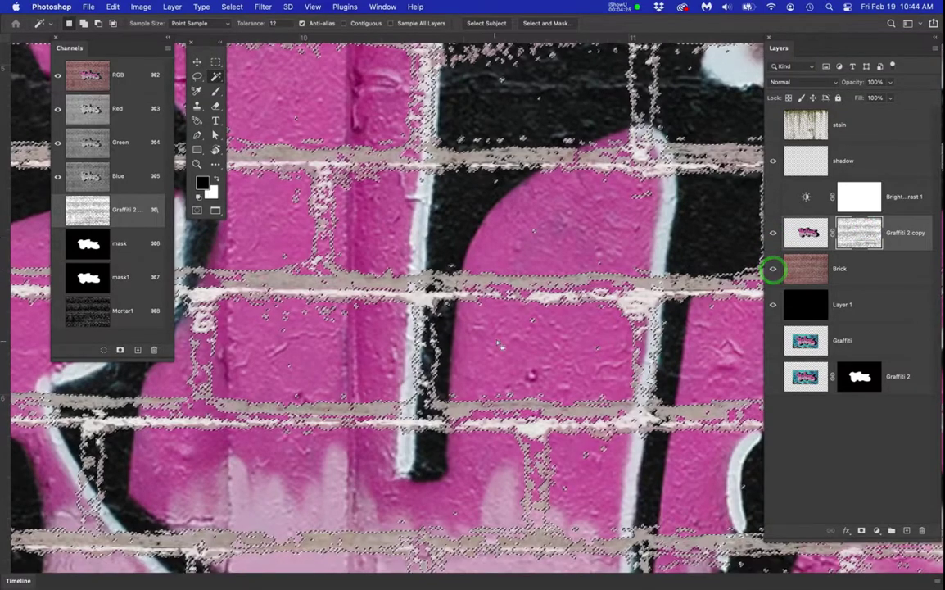
{"action": "scroll", "coordinate": [499, 344], "scroll_direction": "down", "scroll_amount": 3}
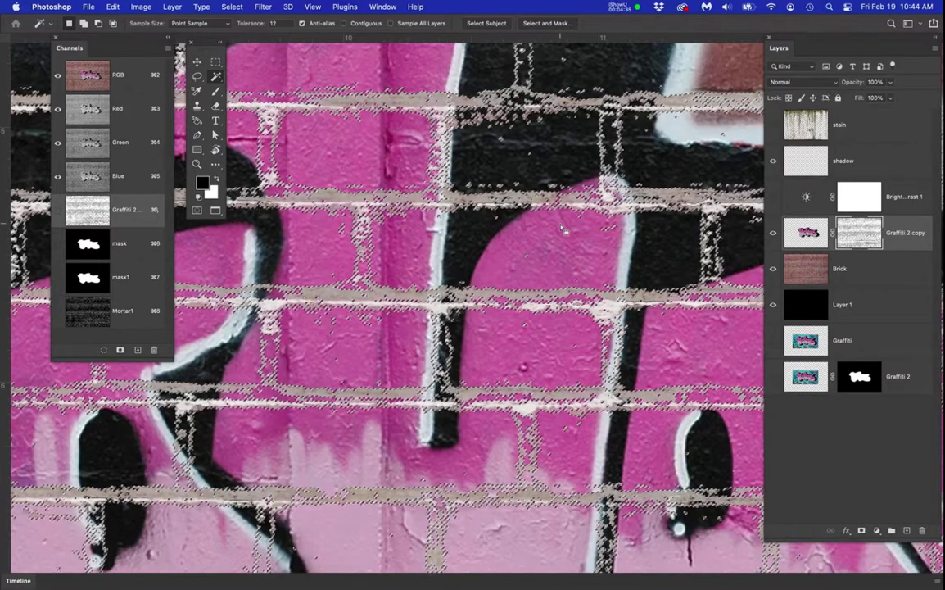
{"action": "left_click", "coordinate": [855, 230]}
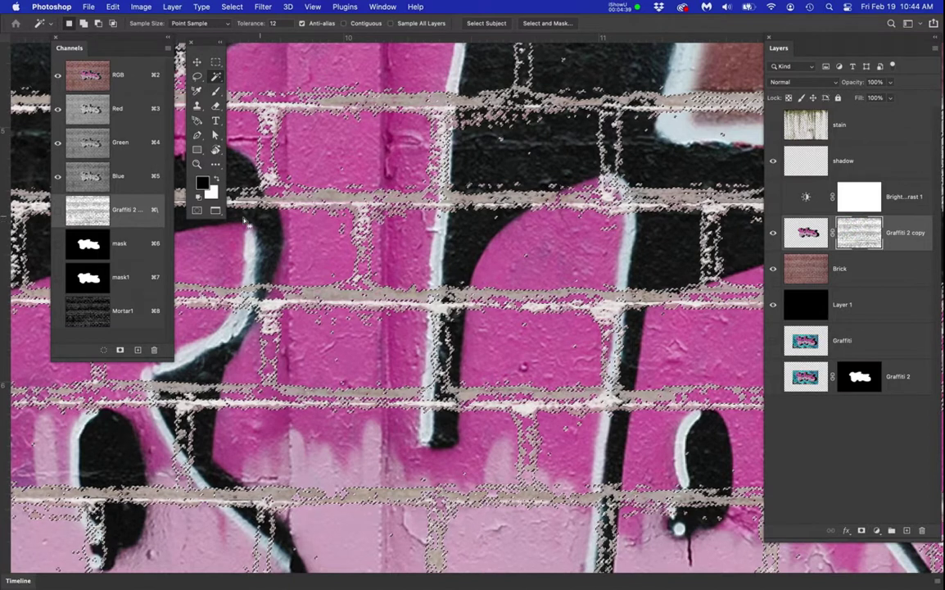
{"action": "left_click", "coordinate": [203, 183]}
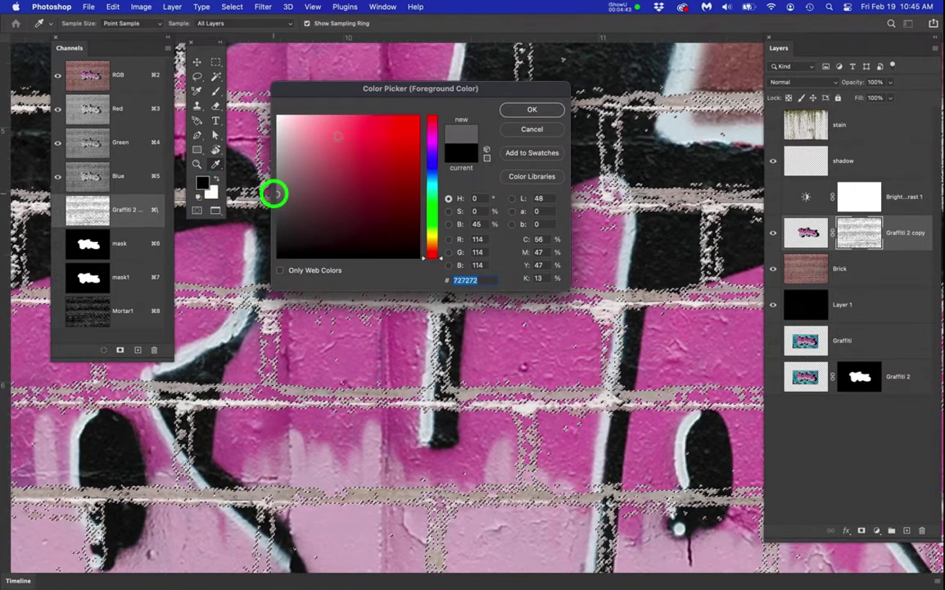
Step: Confirm grey 727272, reselect the mortar via Color Range, and fill it grey on the mask
{"action": "left_click", "coordinate": [547, 109]}
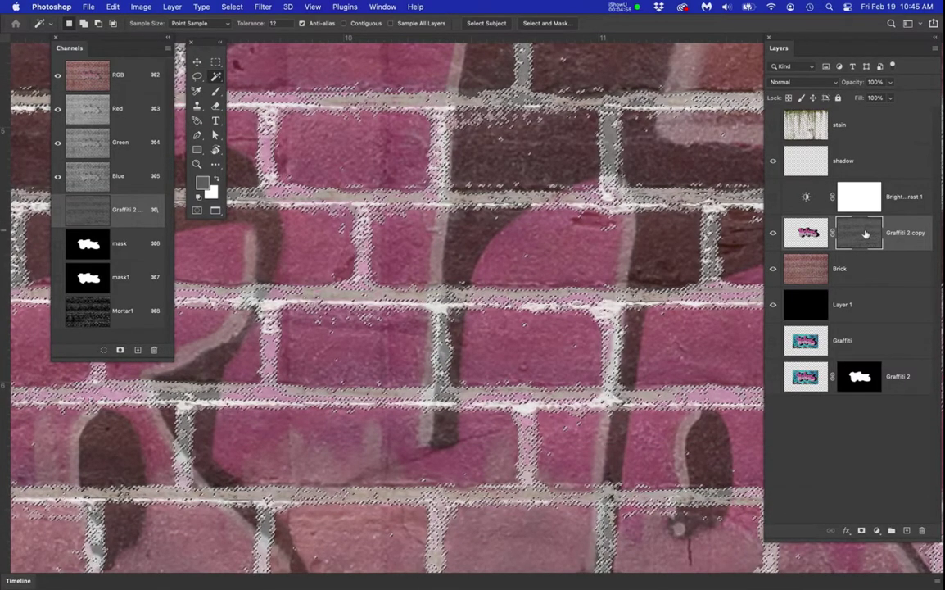
{"action": "key", "text": "super+z"}
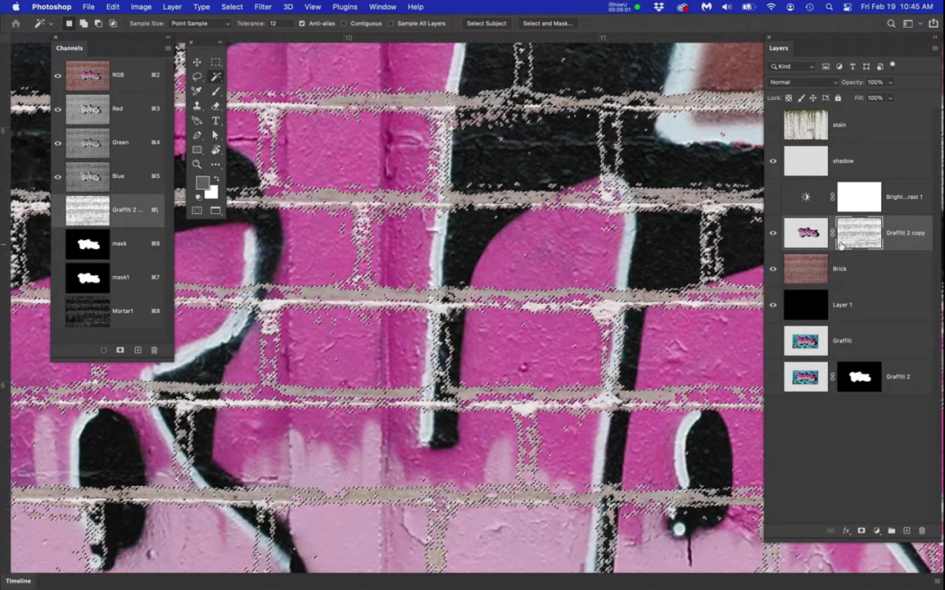
{"action": "left_click_drag", "start_coordinate": [232, 6], "coordinate": [250, 54]}
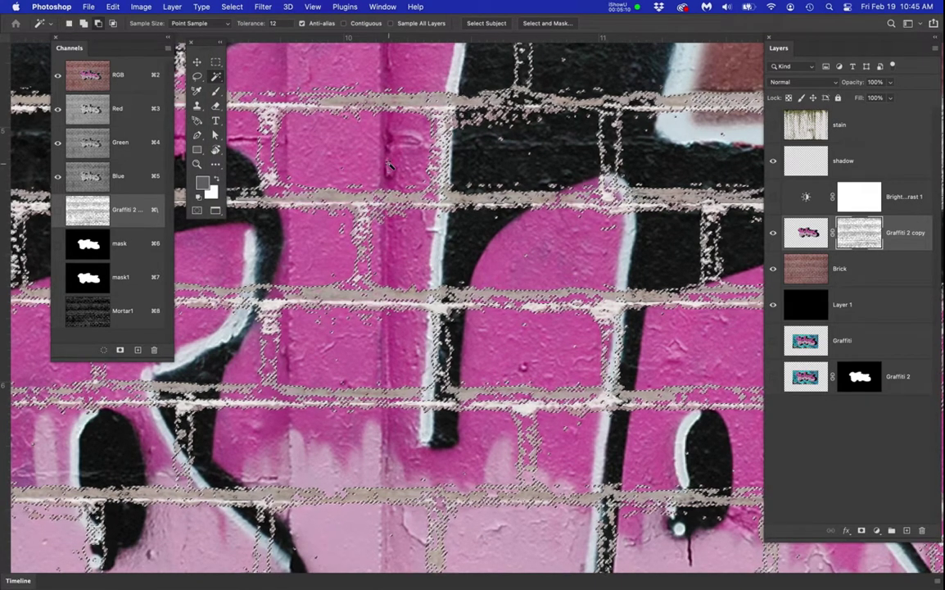
{"action": "key", "text": "alt+BackSpace"}
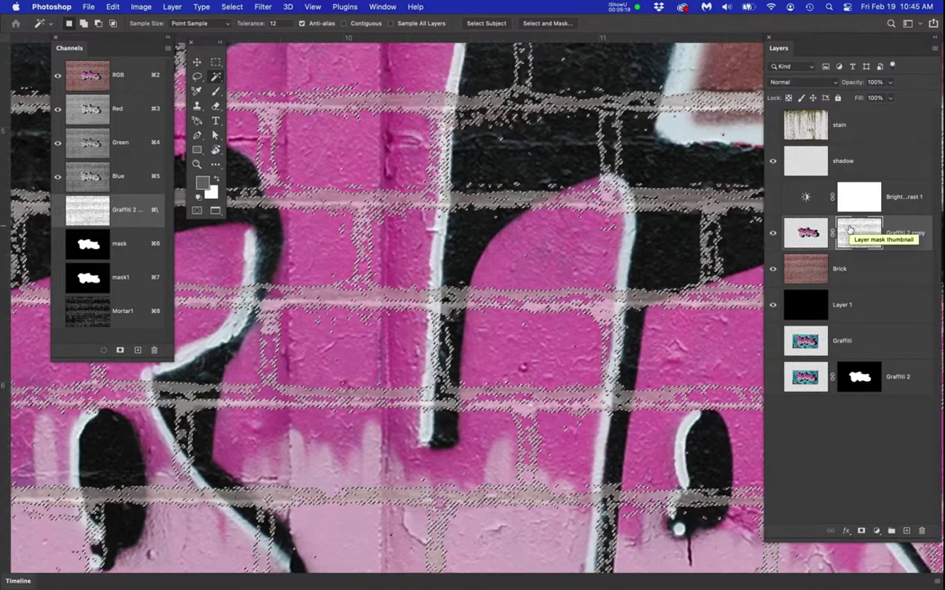
{"action": "left_click", "coordinate": [852, 231], "text": "alt"}
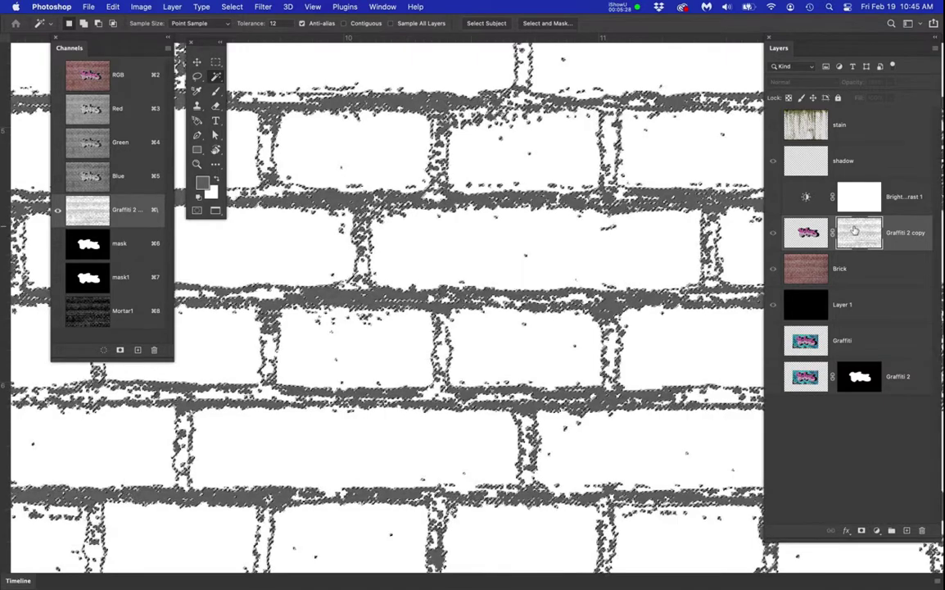
{"action": "left_click", "coordinate": [805, 233]}
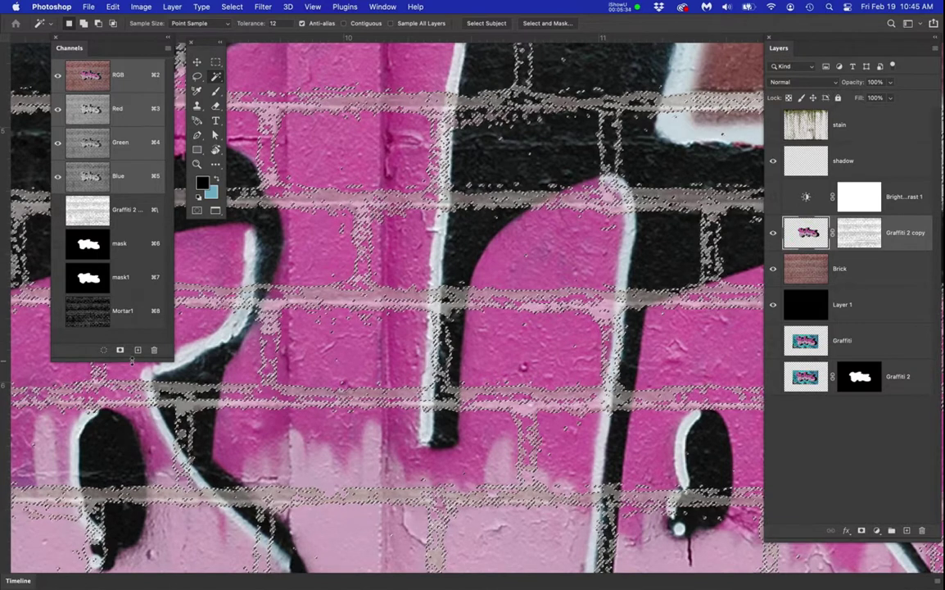
Step: Select the grey mortar by colour and nudge the selection one step down and right
{"action": "left_click_drag", "start_coordinate": [131, 358], "coordinate": [98, 446]}
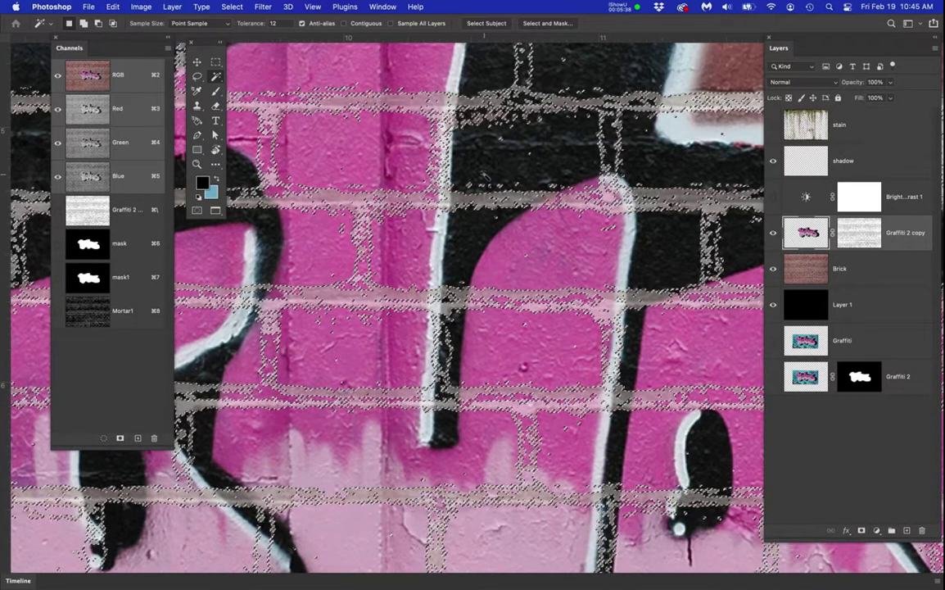
{"action": "scroll", "coordinate": [495, 174], "scroll_direction": "up", "scroll_amount": 10}
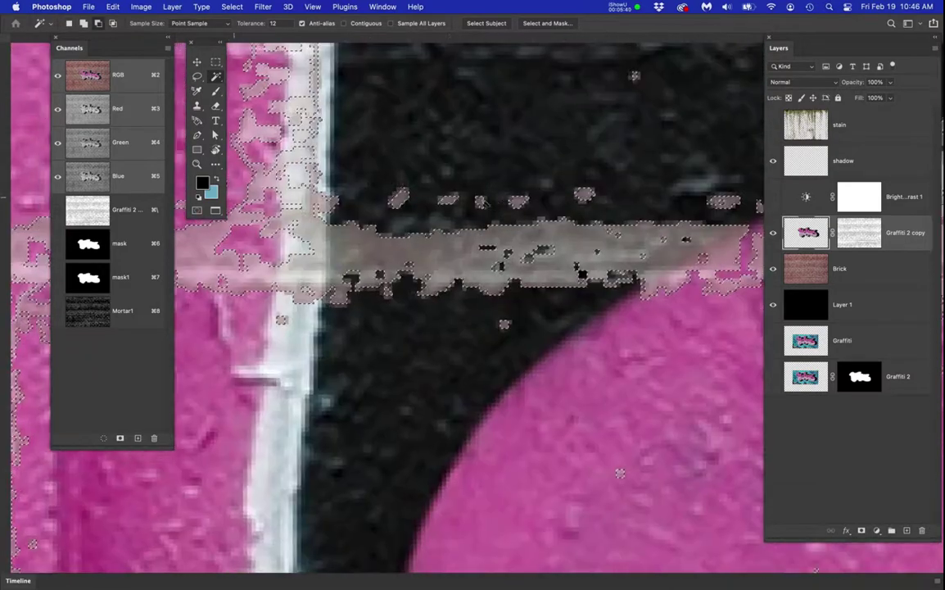
{"action": "scroll", "coordinate": [485, 202], "scroll_direction": "down", "scroll_amount": 5}
{"action": "left_click_drag", "start_coordinate": [459, 245], "coordinate": [461, 311]}
{"action": "left_click_drag", "start_coordinate": [475, 249], "coordinate": [426, 290]}
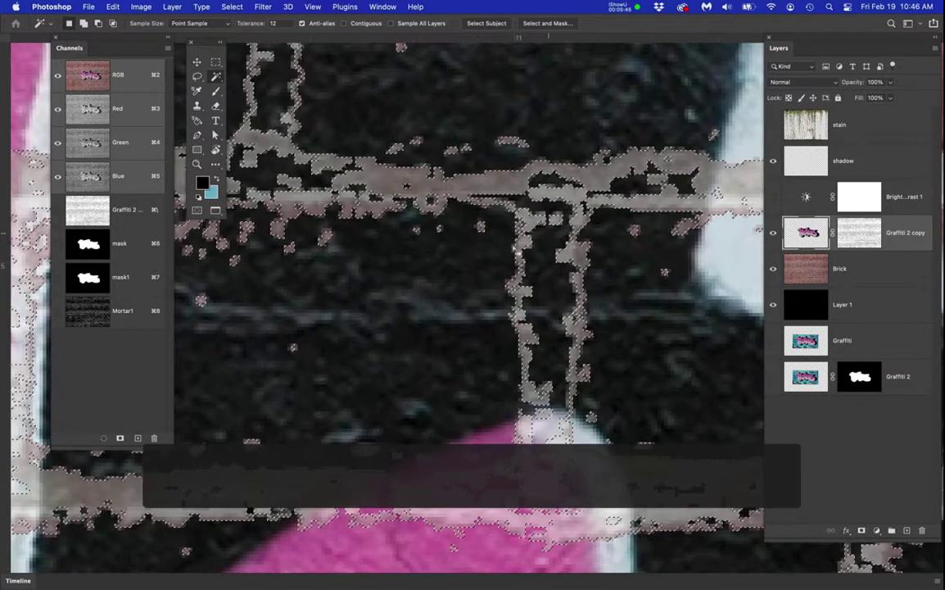
{"action": "left_click", "coordinate": [439, 231]}
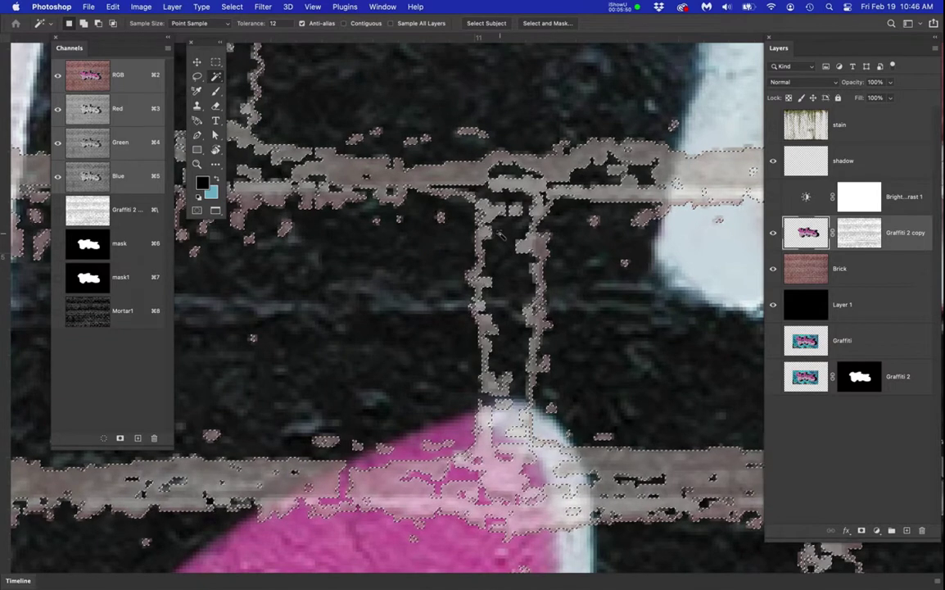
{"action": "key", "text": "m"}
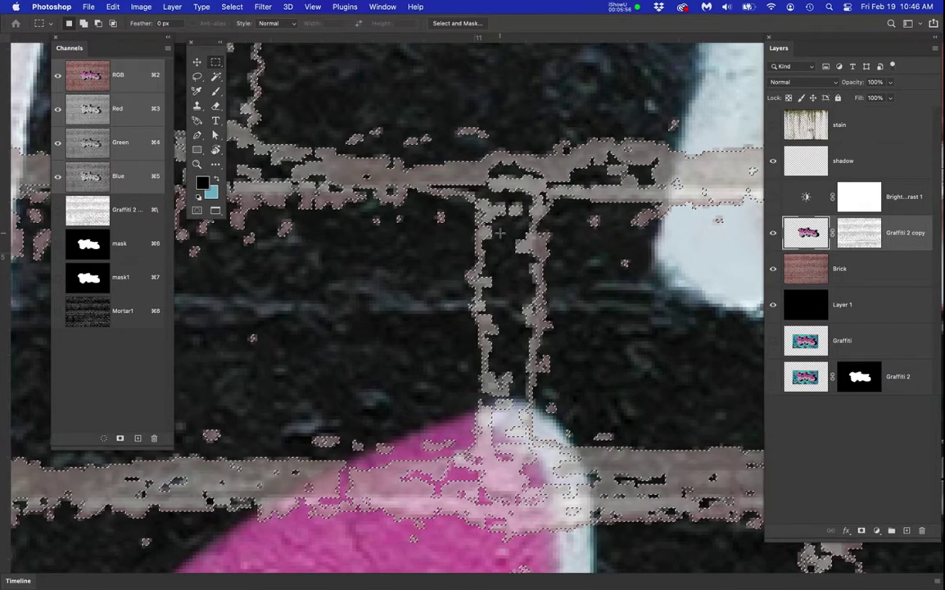
{"action": "key", "text": "Down"}
{"action": "key", "text": "Down"}
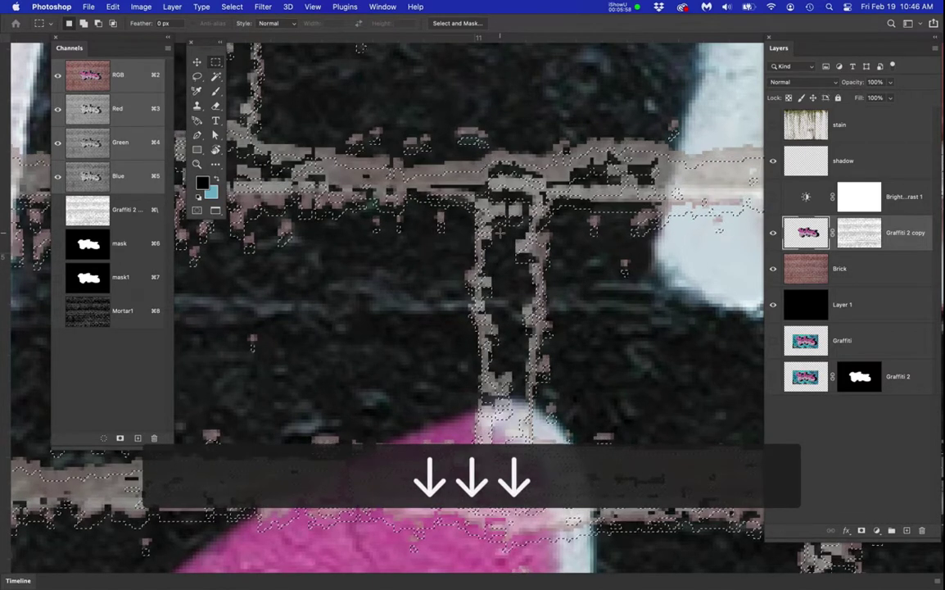
{"action": "key", "text": "Right"}
{"action": "key", "text": "Right"}
{"action": "key", "text": "Right"}
{"action": "key", "text": "Right"}
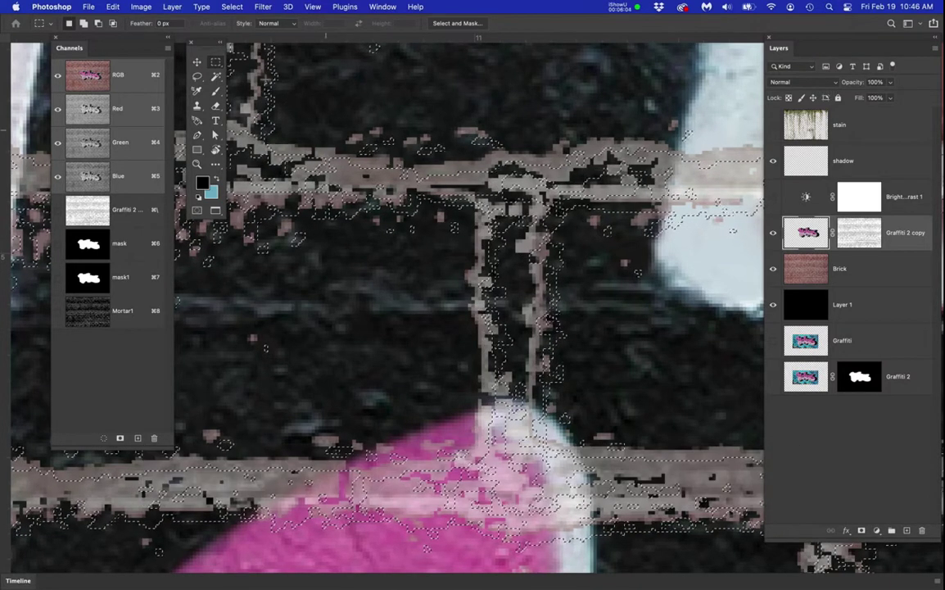
Step: Save the offset selection as a new channel named Mortar2
{"action": "left_click", "coordinate": [232, 6]}
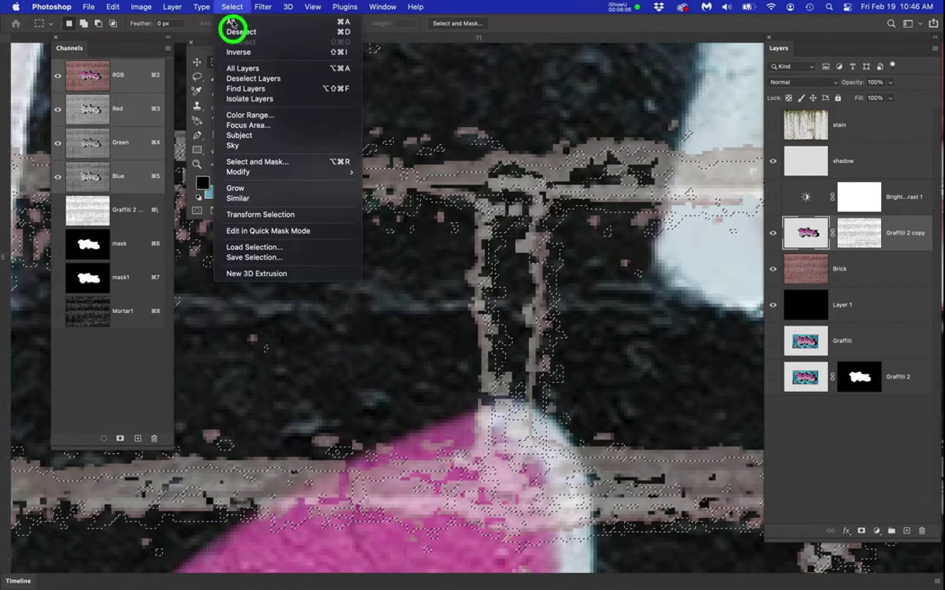
{"action": "left_click", "coordinate": [235, 257]}
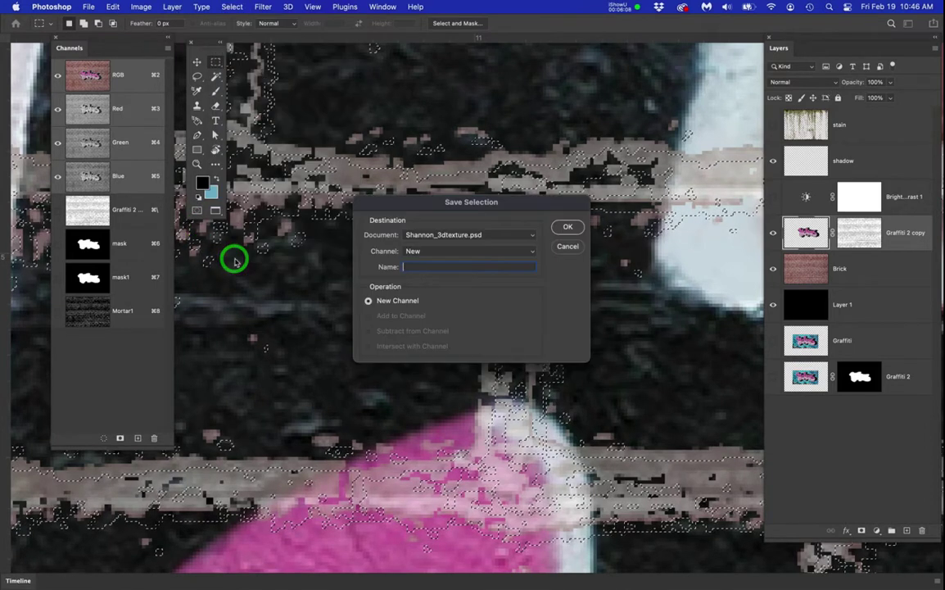
{"action": "type", "text": "Mortar2"}
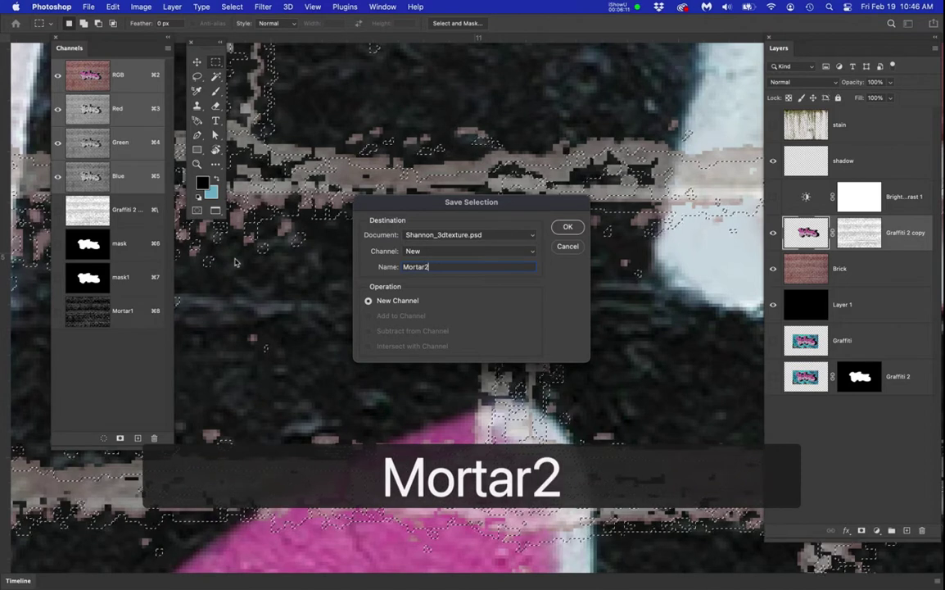
{"action": "key", "text": "Return"}
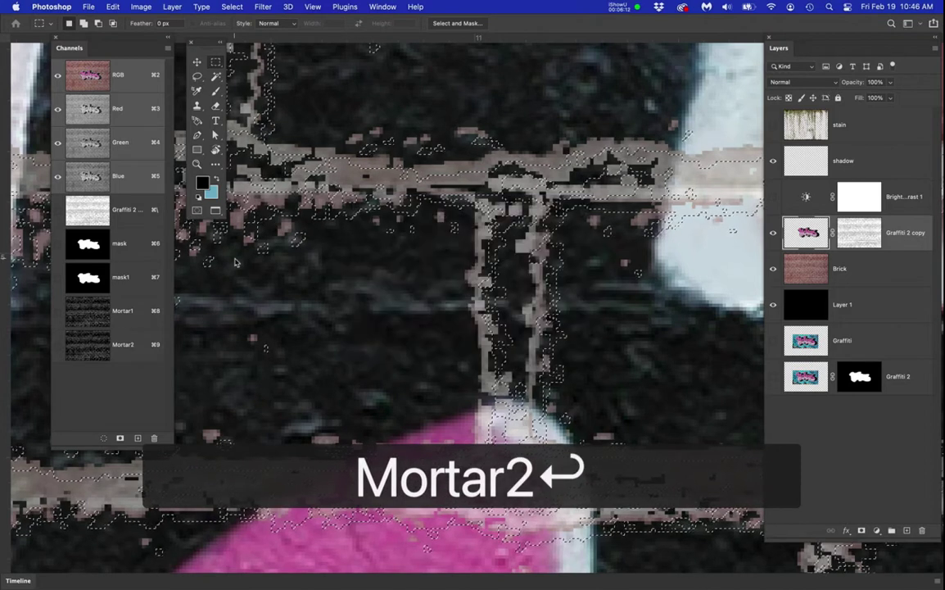
{"action": "scroll", "coordinate": [219, 366], "scroll_direction": "down", "scroll_amount": 3}
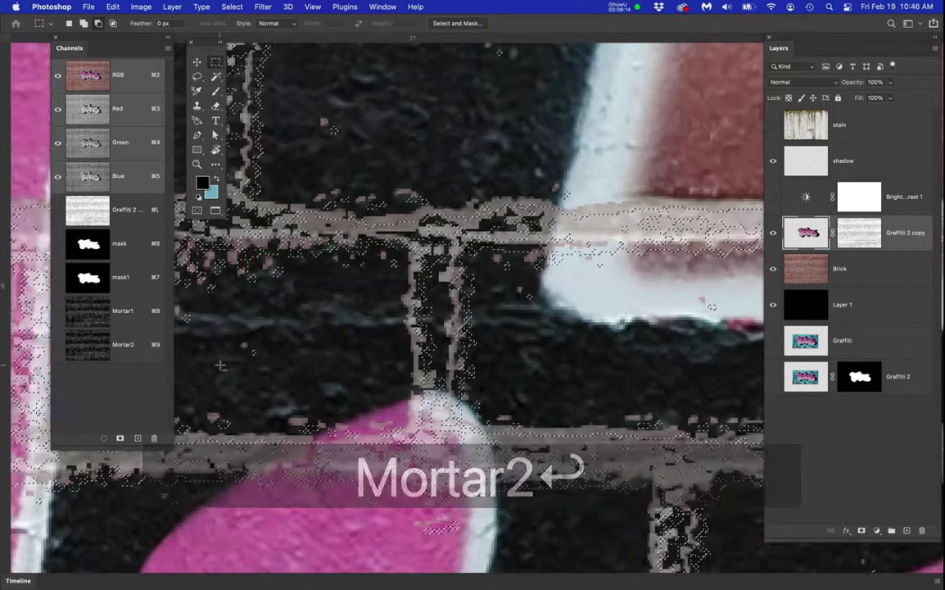
Step: Hide the Graffiti 2 copy and Brick layers, then load the combined Mortar1 and Mortar2 channel selection
{"action": "left_click", "coordinate": [772, 236]}
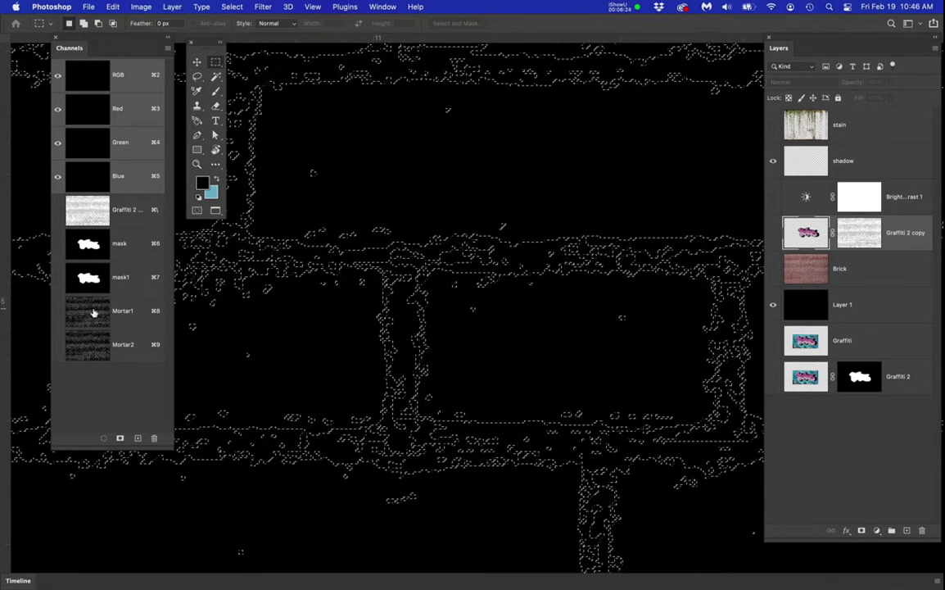
{"action": "left_click", "coordinate": [91, 312], "text": "super"}
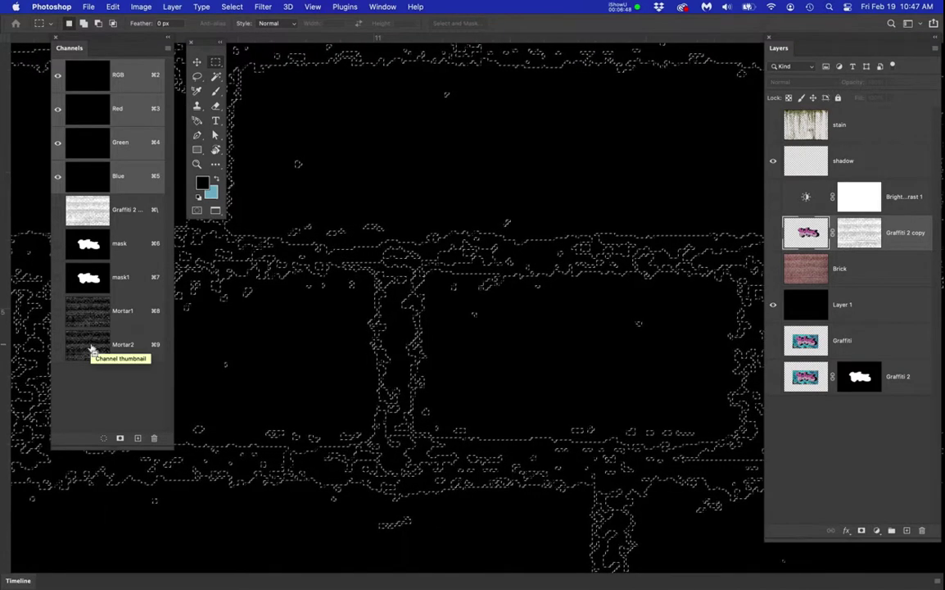
{"action": "left_click", "coordinate": [91, 347], "text": "super"}
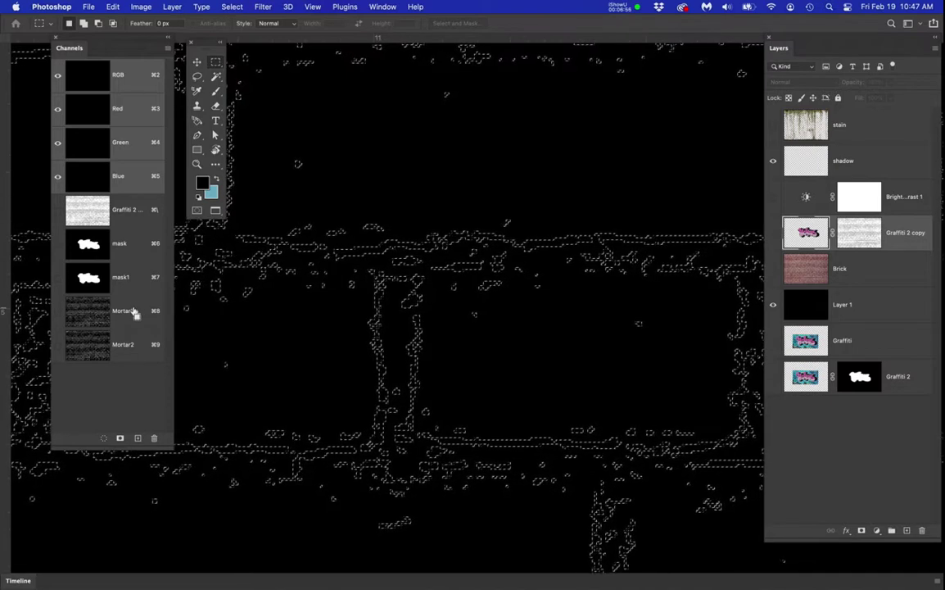
Step: Save the combined mortar selection as a new channel named Shadow via Select > Save Selection
{"action": "left_click", "coordinate": [232, 7]}
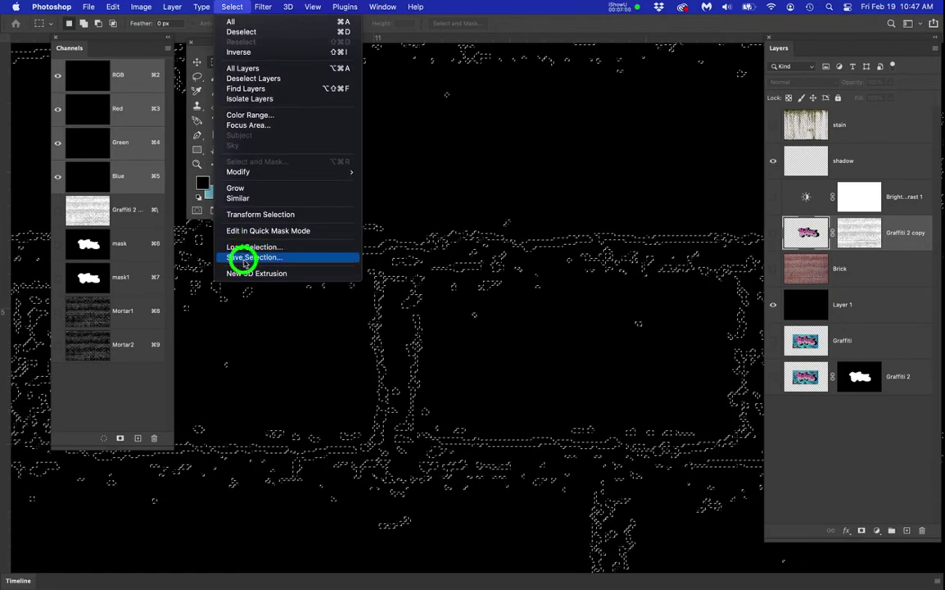
{"action": "left_click", "coordinate": [243, 259]}
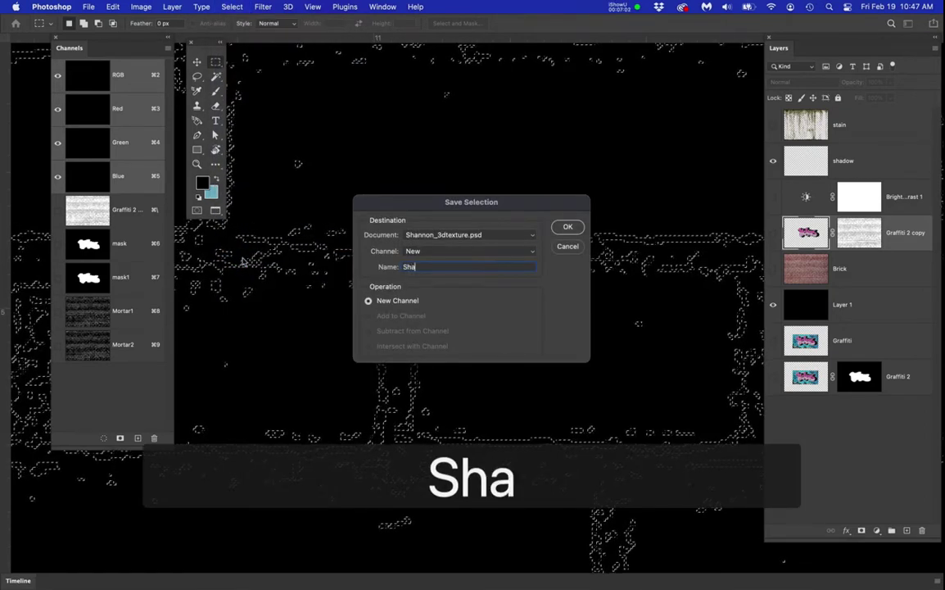
{"action": "key", "text": "Return"}
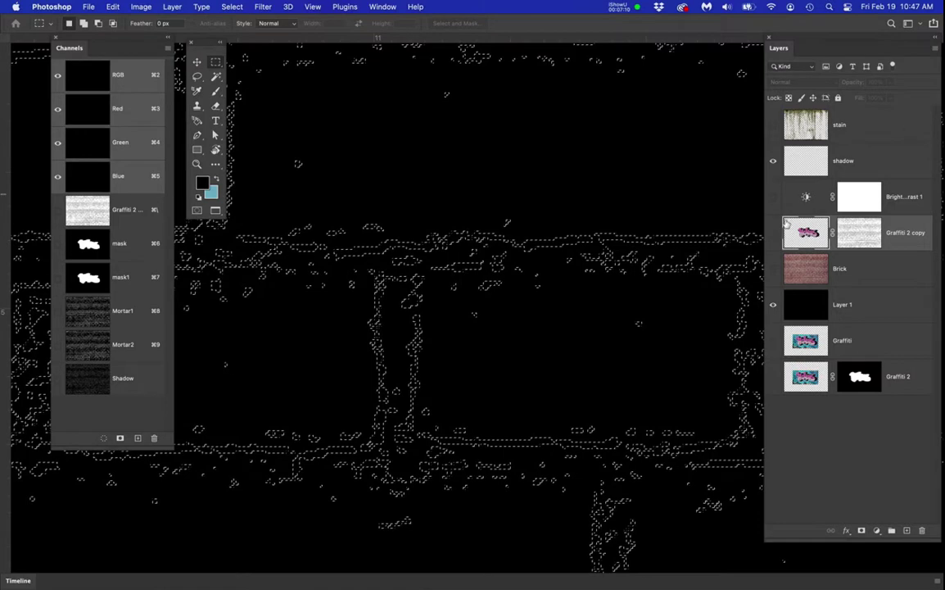
Step: Show the Brick and Graffiti layers again and target the shadow layer
{"action": "left_click", "coordinate": [773, 272]}
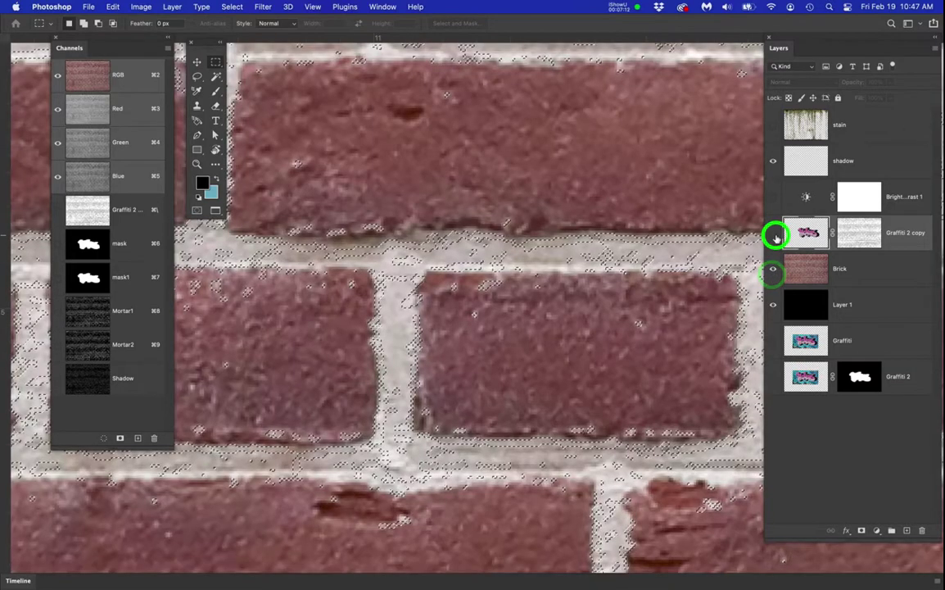
{"action": "left_click", "coordinate": [773, 234]}
{"action": "left_click", "coordinate": [886, 155]}
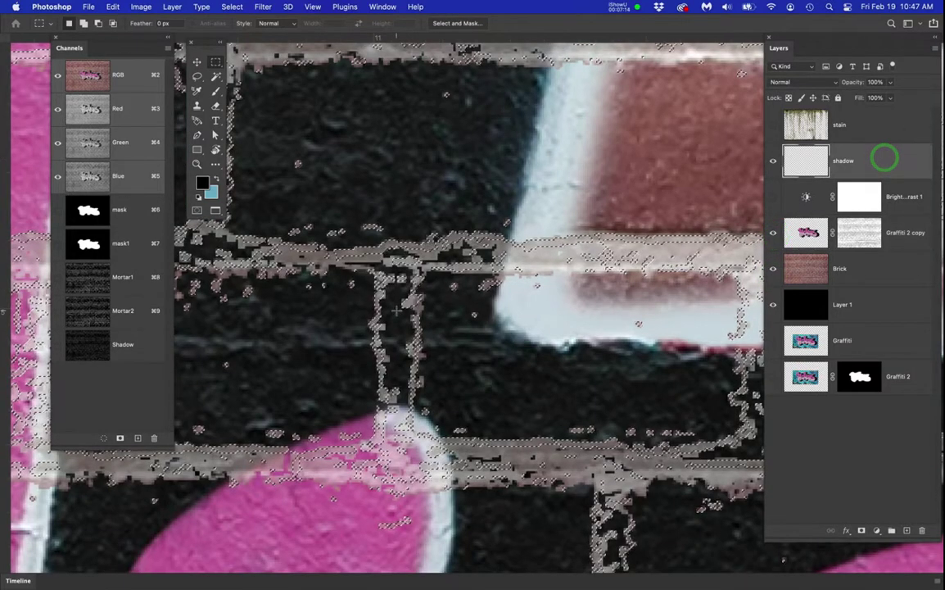
Step: Fill the mortar selection on the shadow layer with black foreground colour
{"action": "scroll", "coordinate": [396, 310], "scroll_direction": "down", "scroll_amount": 10}
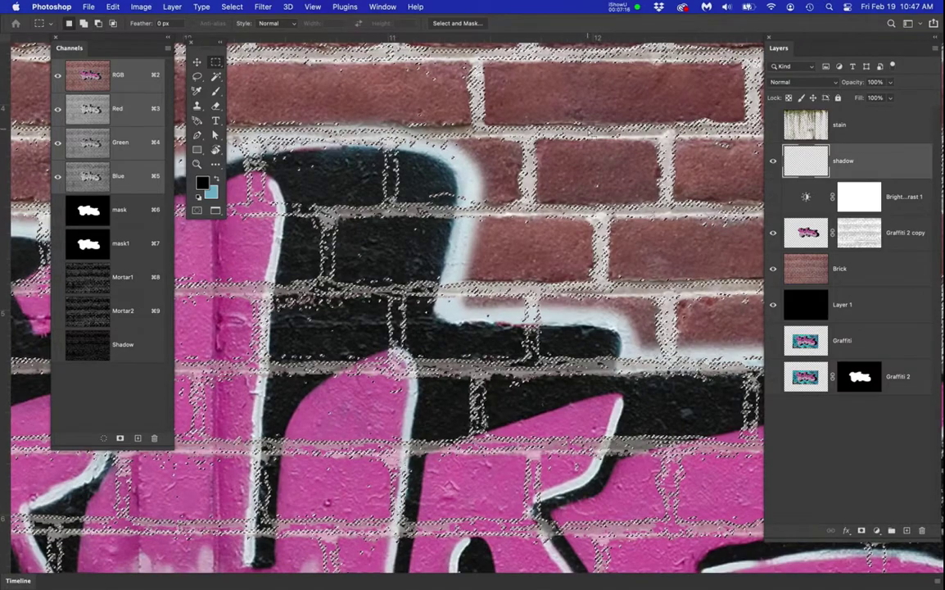
{"action": "scroll", "coordinate": [540, 135], "scroll_direction": "up", "scroll_amount": 5}
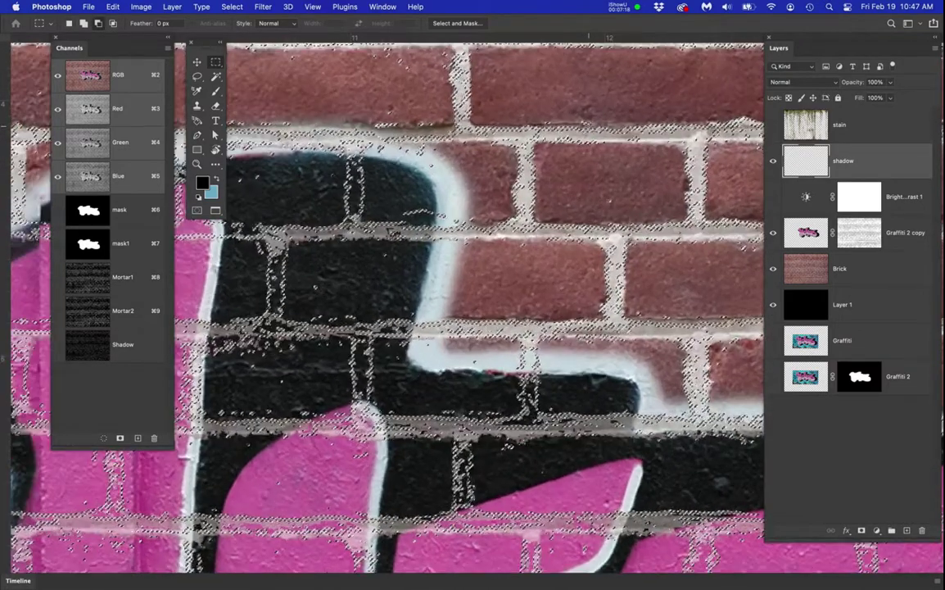
{"action": "scroll", "coordinate": [525, 234], "scroll_direction": "up", "scroll_amount": 5}
{"action": "left_click_drag", "start_coordinate": [525, 234], "coordinate": [503, 278]}
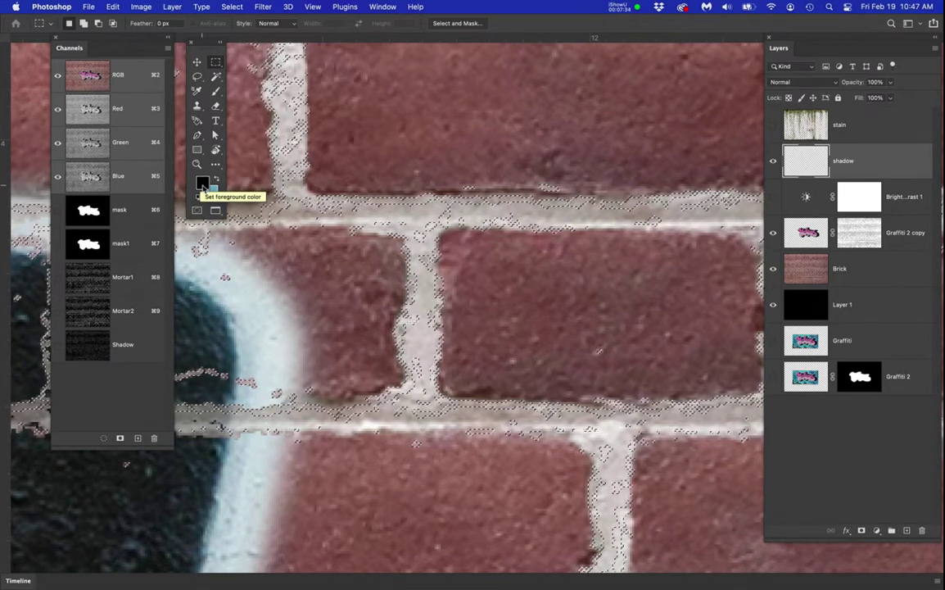
{"action": "scroll", "coordinate": [126, 464], "scroll_direction": "down", "scroll_amount": 3}
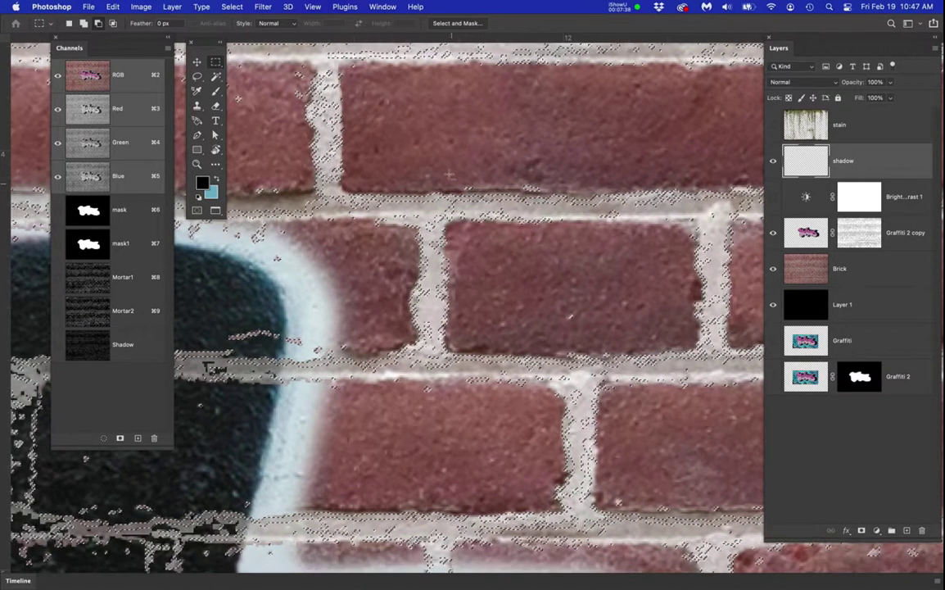
{"action": "scroll", "coordinate": [442, 166], "scroll_direction": "down", "scroll_amount": 1}
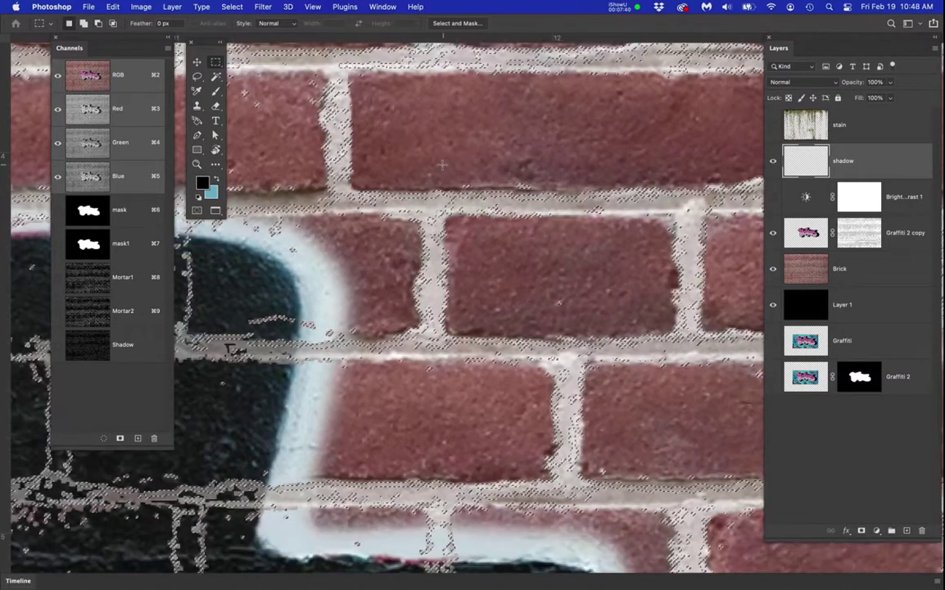
{"action": "key", "text": "alt+BackSpace"}
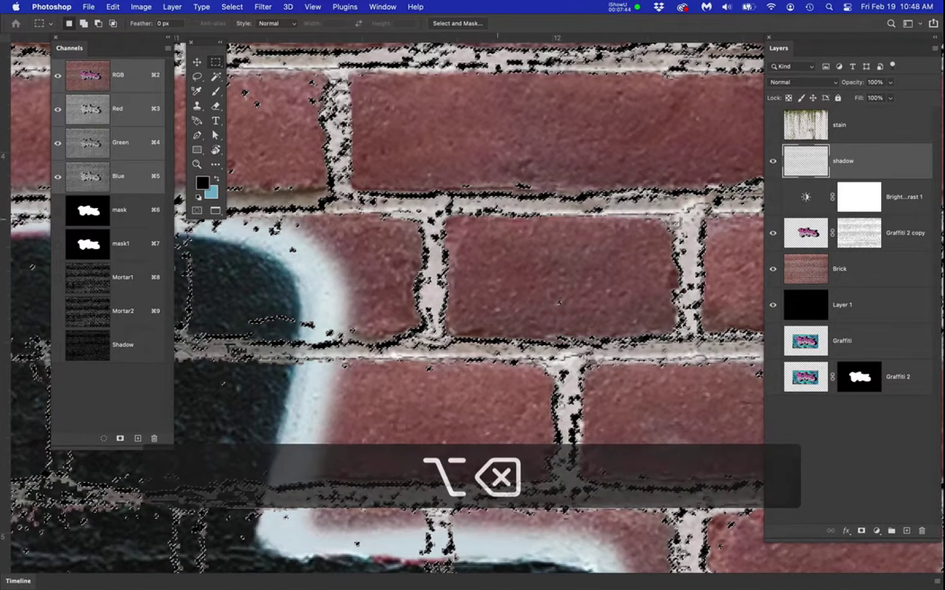
{"action": "scroll", "coordinate": [447, 176], "scroll_direction": "up", "scroll_amount": 1}
{"action": "scroll", "coordinate": [617, 357], "scroll_direction": "up", "scroll_amount": 2}
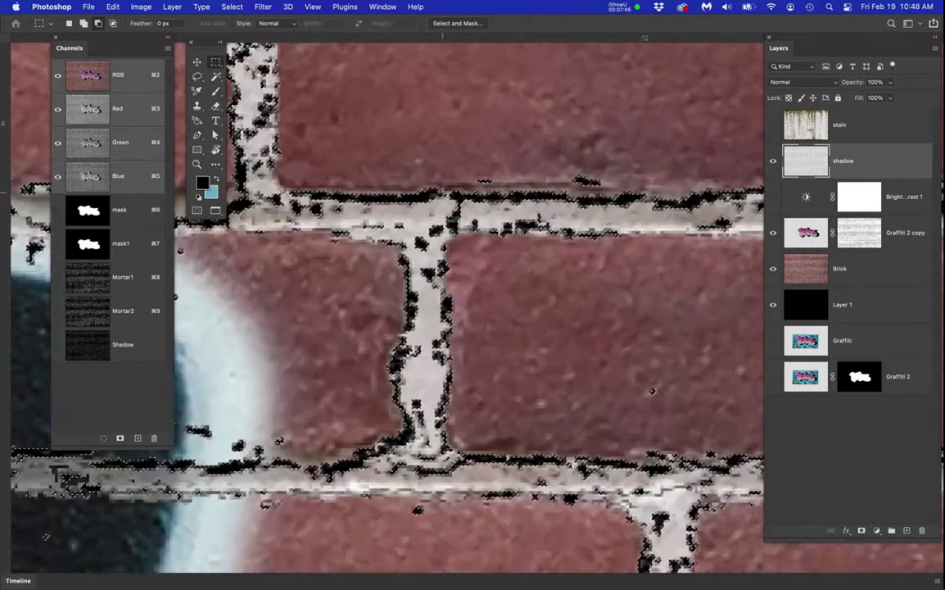
{"action": "scroll", "coordinate": [698, 434], "scroll_direction": "down", "scroll_amount": 1}
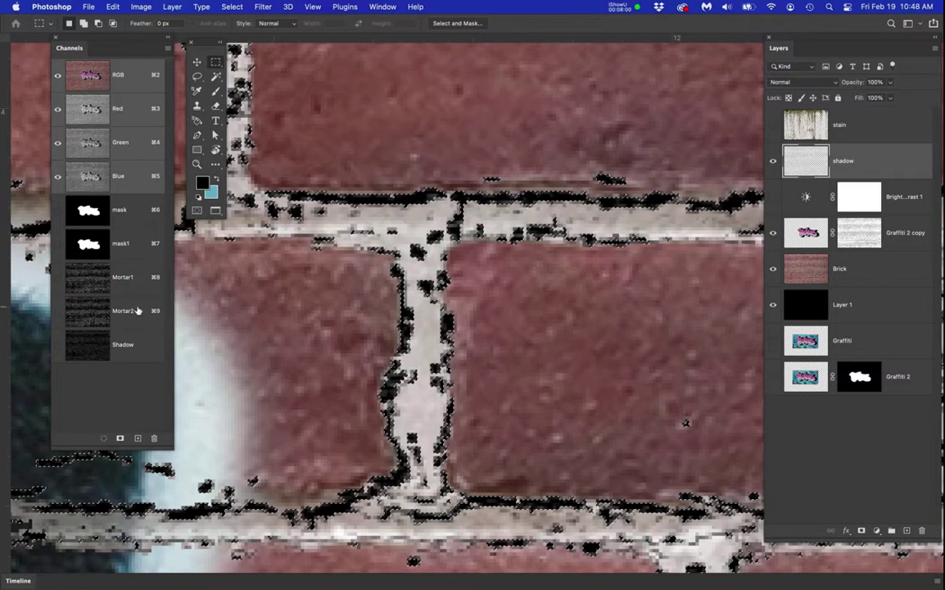
{"action": "left_click", "coordinate": [234, 7]}
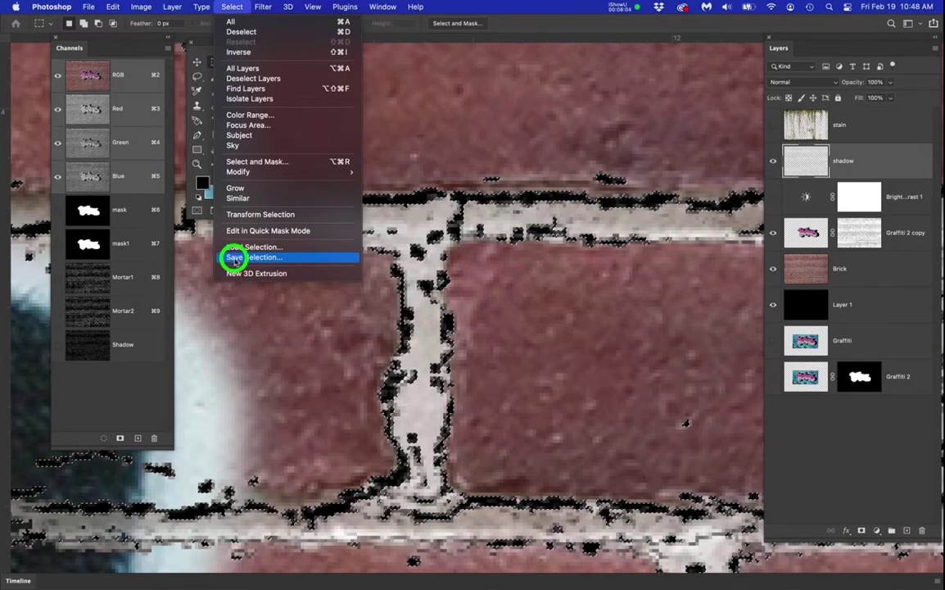
{"action": "left_click", "coordinate": [86, 369]}
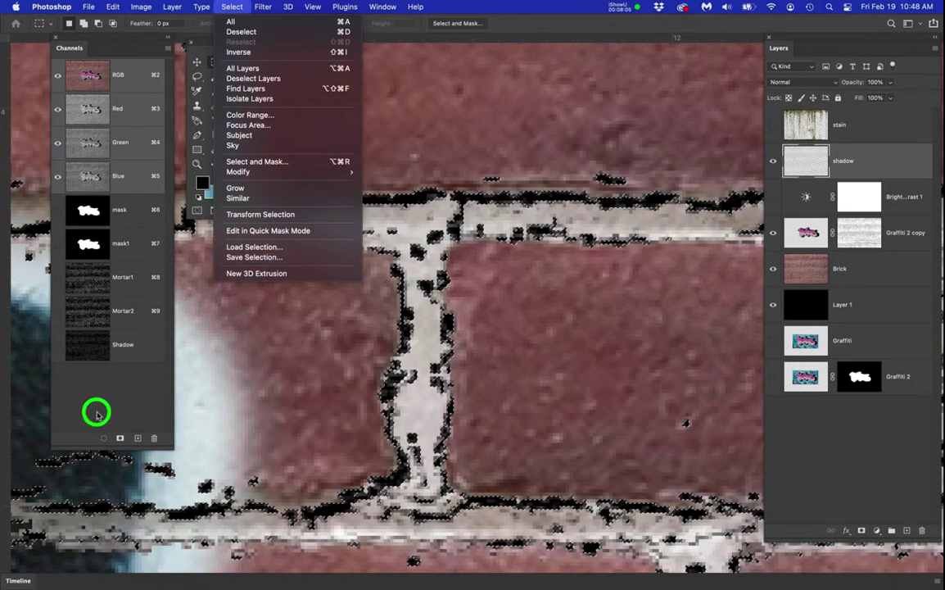
{"action": "left_click", "coordinate": [95, 281], "text": "super"}
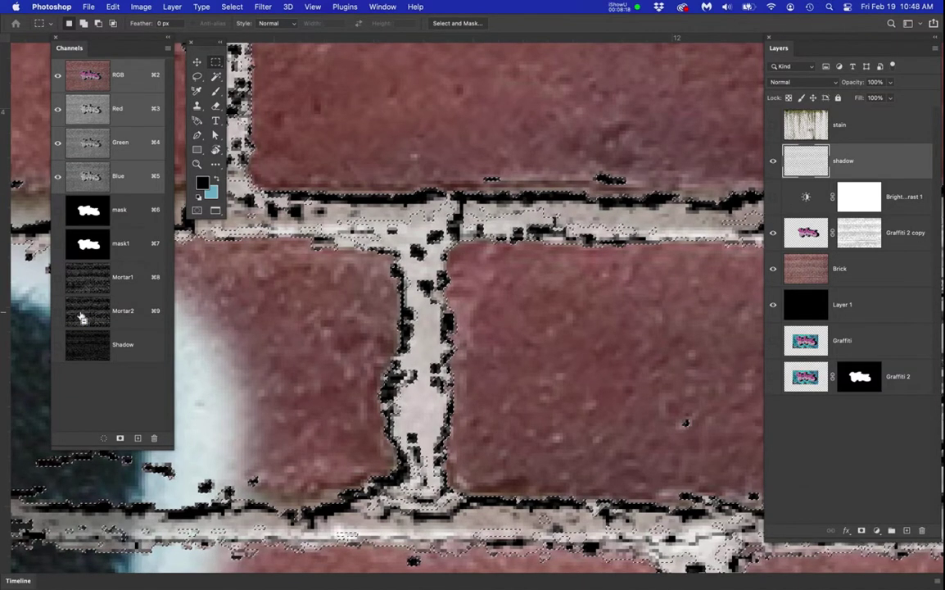
{"action": "left_click", "coordinate": [81, 316], "text": "alt+super"}
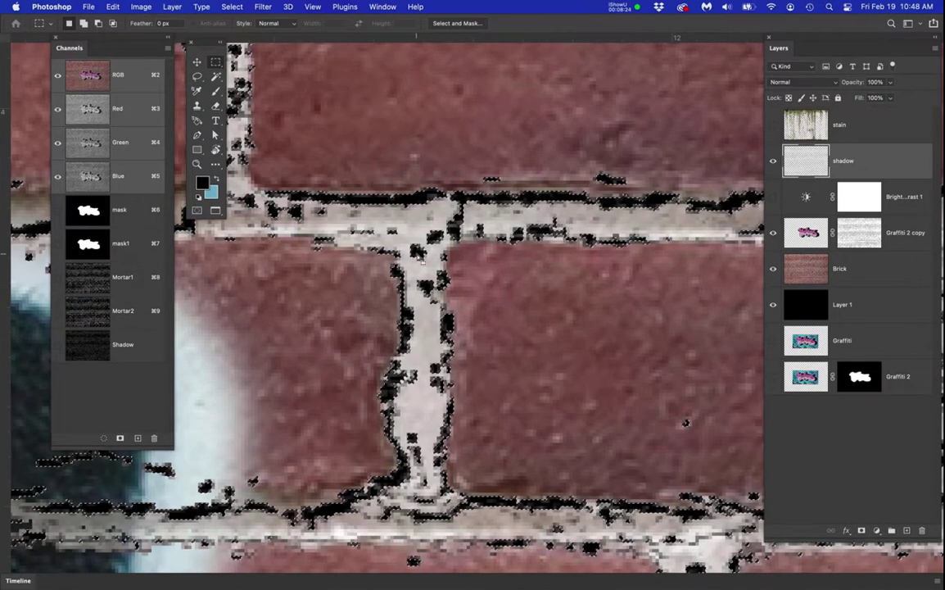
{"action": "key", "text": "super+minus"}
{"action": "key", "text": "super+d"}
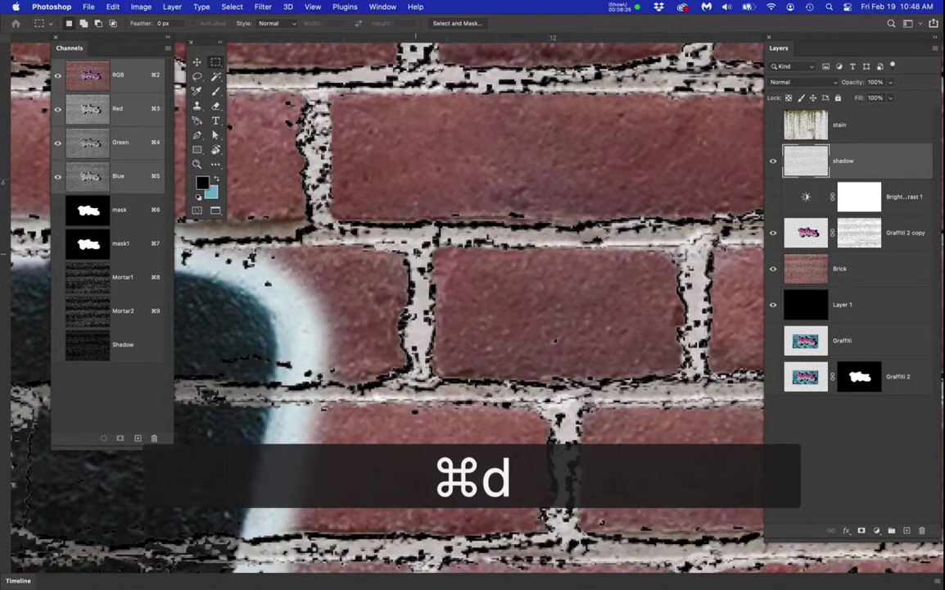
{"action": "scroll", "coordinate": [385, 303], "scroll_direction": "down", "scroll_amount": 5}
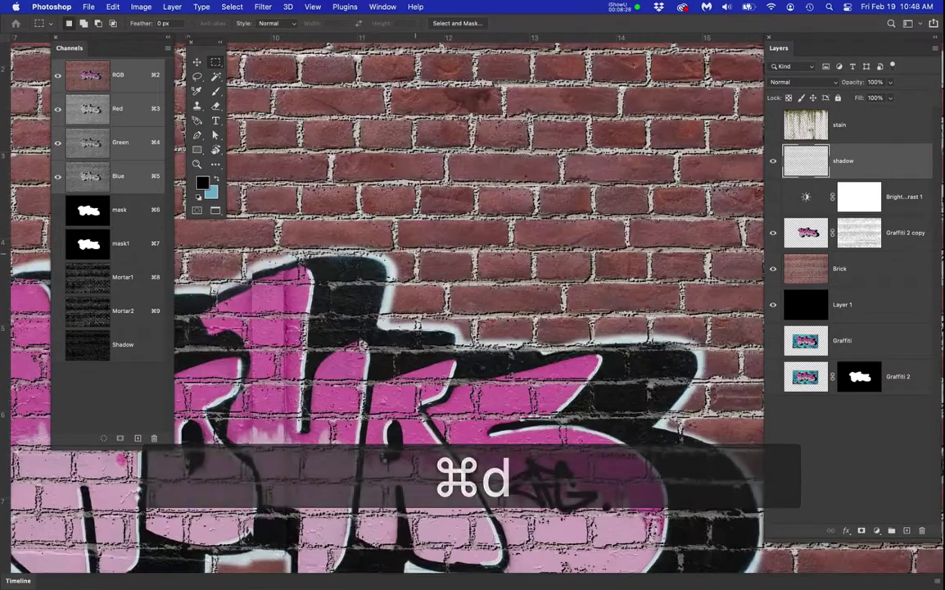
{"action": "scroll", "coordinate": [385, 303], "scroll_direction": "up", "scroll_amount": 3}
{"action": "scroll", "coordinate": [458, 278], "scroll_direction": "up", "scroll_amount": 4}
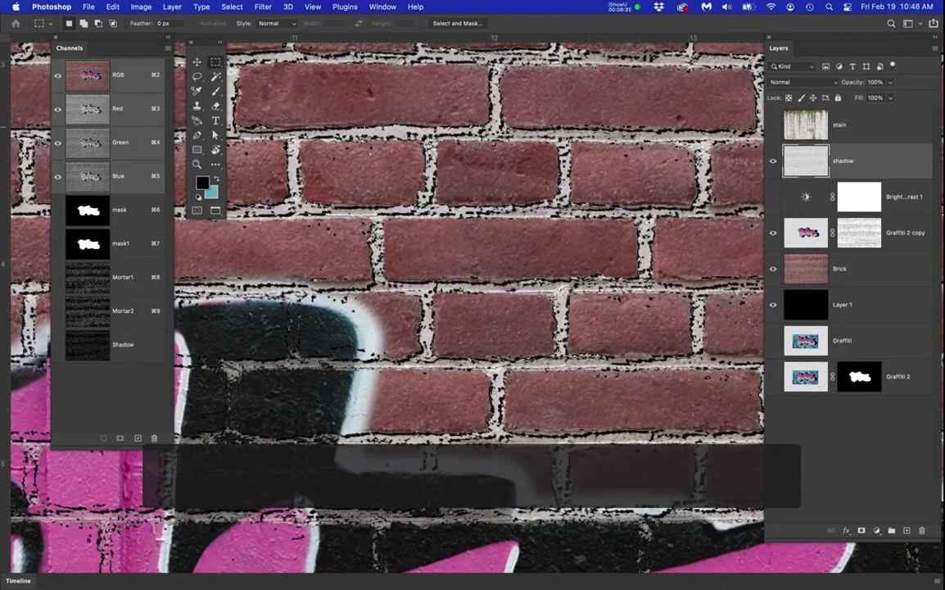
Step: Deselect, then apply a Gaussian Blur with radius 1 pixel to the shadow layer
{"action": "left_click", "coordinate": [264, 8]}
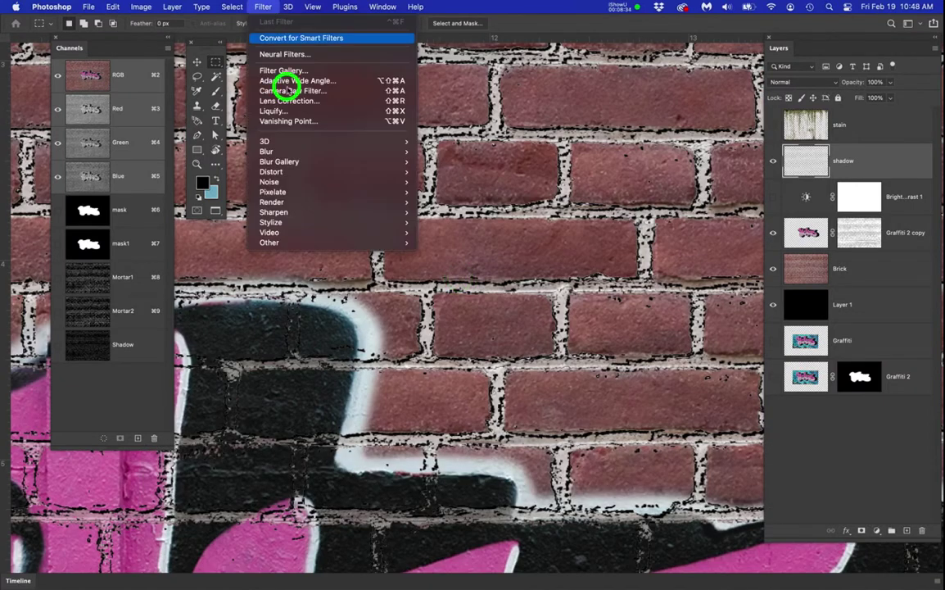
{"action": "mouse_move", "coordinate": [402, 152]}
{"action": "left_click", "coordinate": [521, 168]}
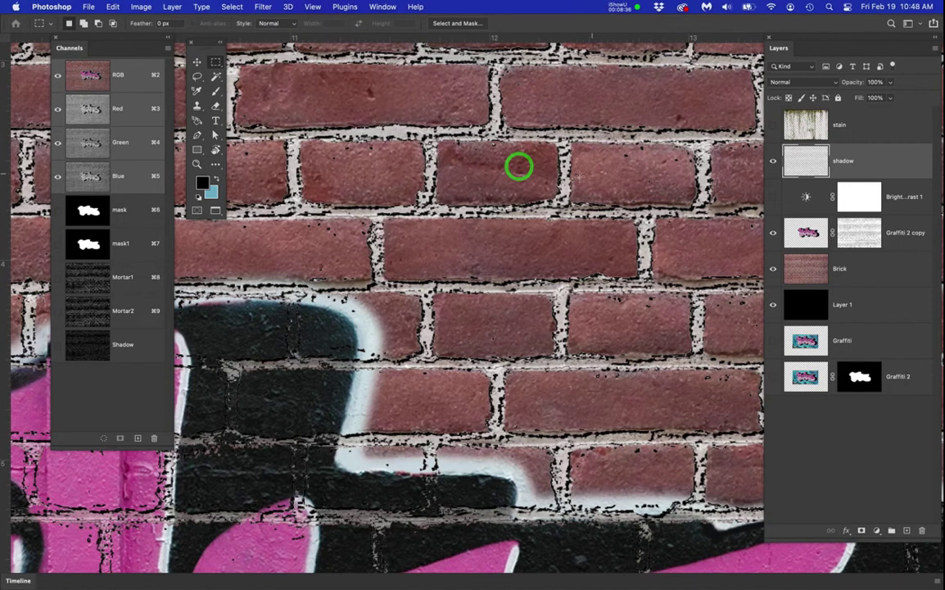
{"action": "key", "text": "super+d"}
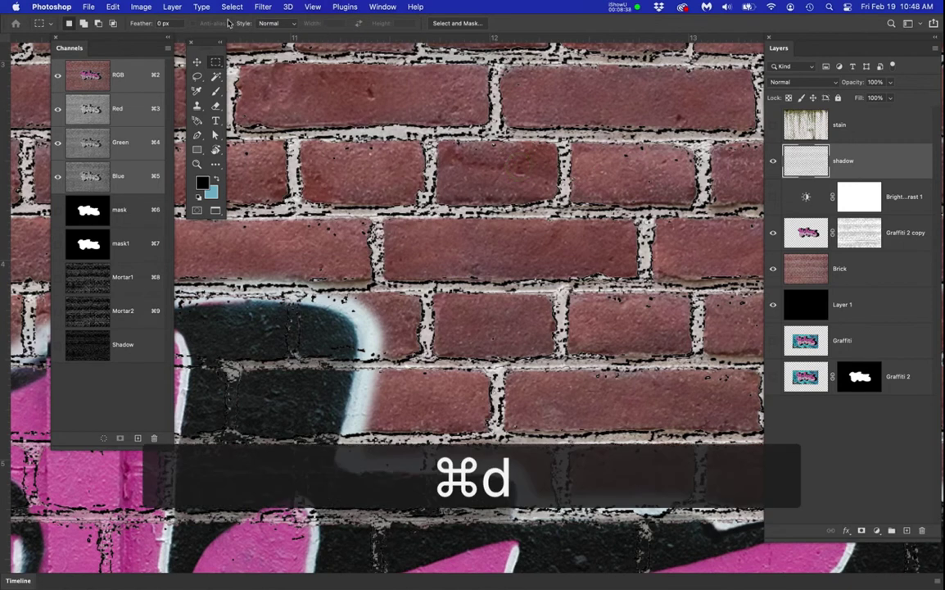
{"action": "left_click", "coordinate": [260, 7]}
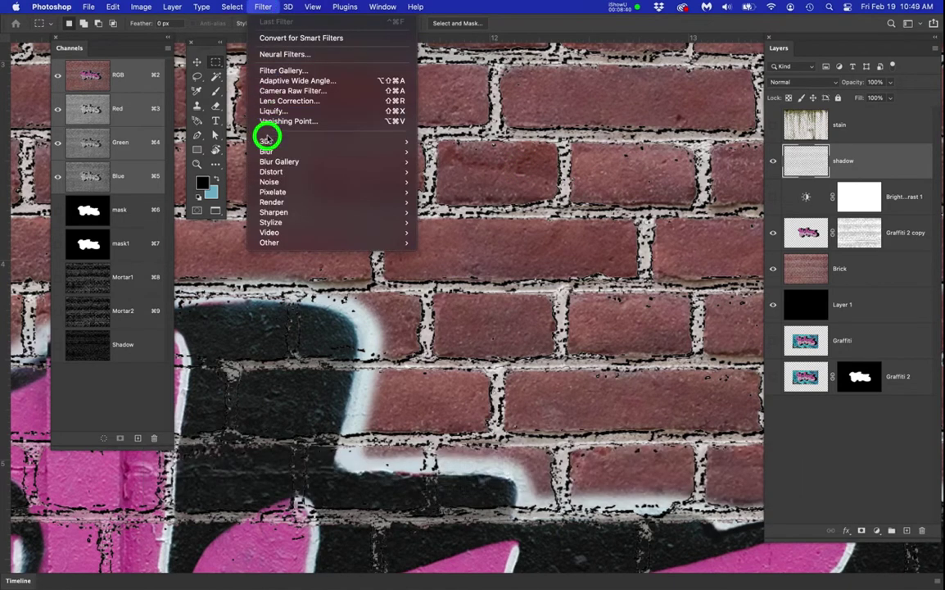
{"action": "mouse_move", "coordinate": [415, 160]}
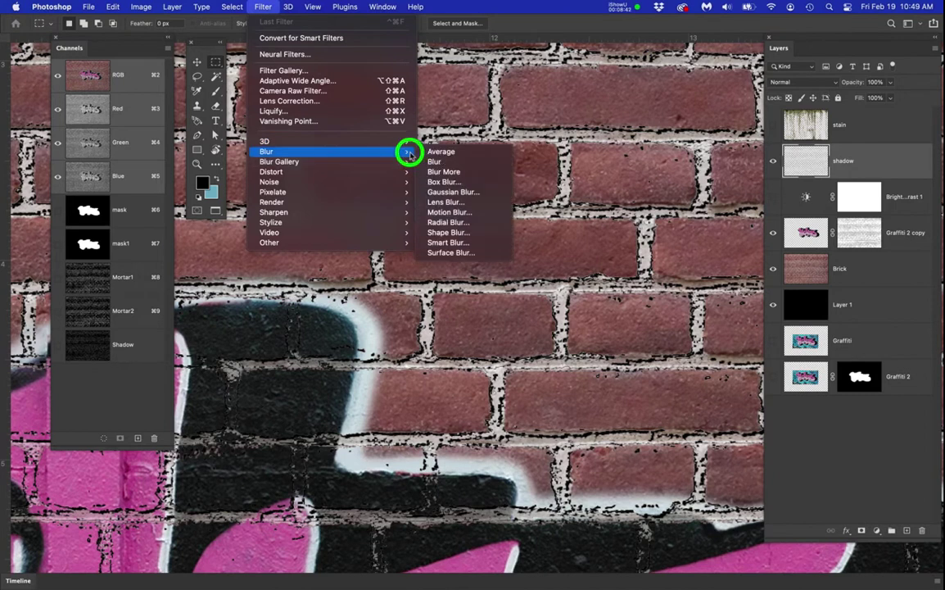
{"action": "left_click", "coordinate": [513, 192]}
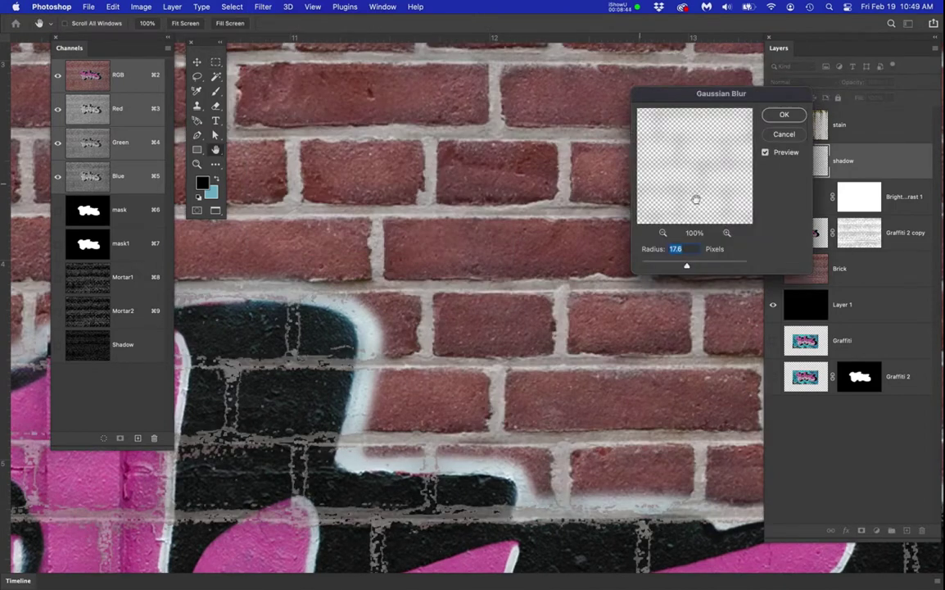
{"action": "type", "text": "1"}
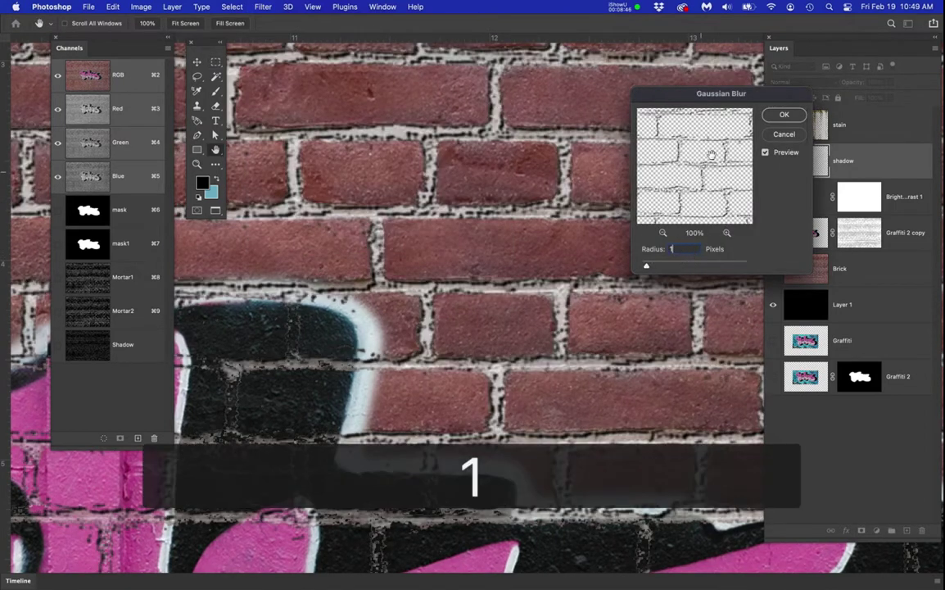
{"action": "left_click", "coordinate": [784, 118]}
Step: Set the shadow layer's opacity to 62%
{"action": "left_click", "coordinate": [882, 154]}
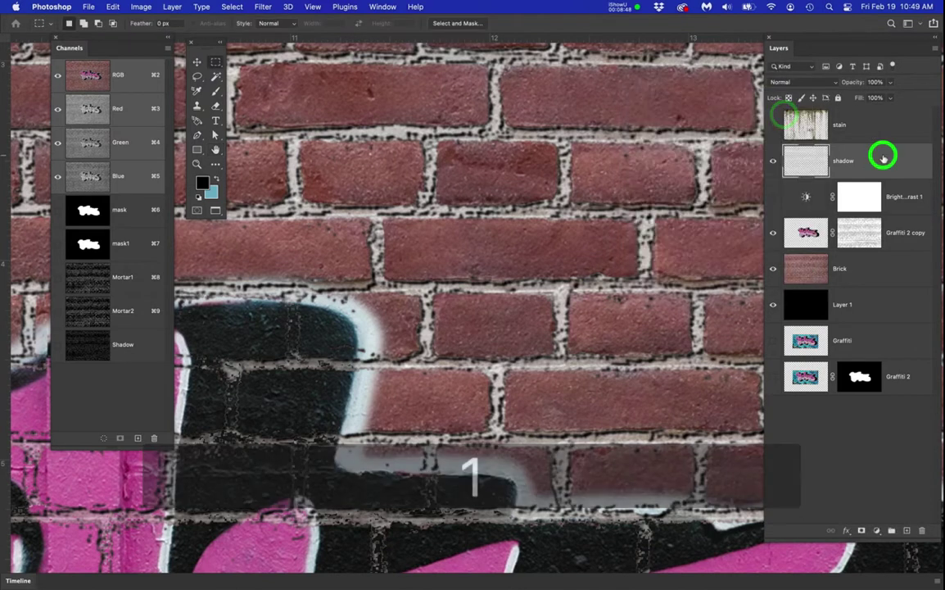
{"action": "left_click", "coordinate": [890, 83]}
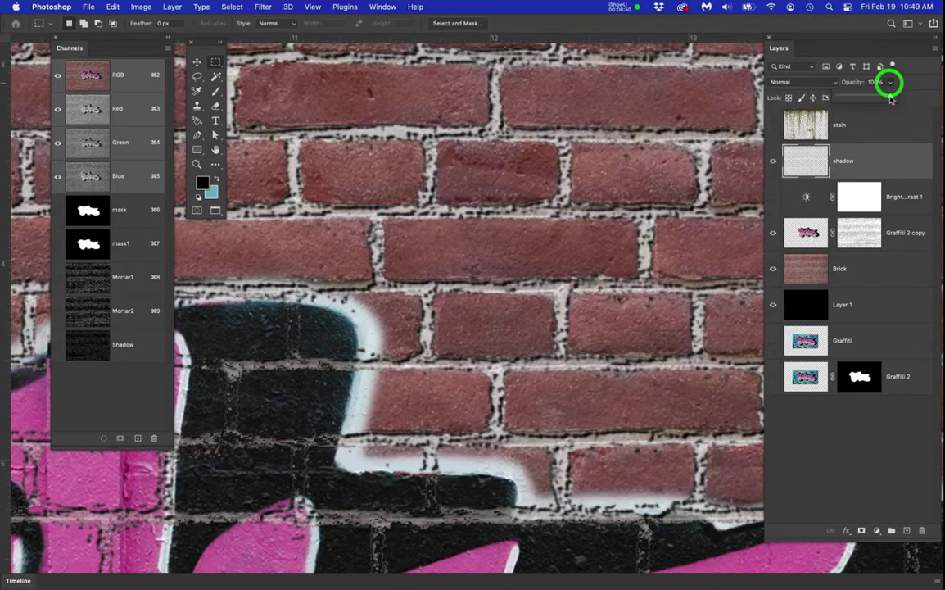
{"action": "left_click", "coordinate": [861, 99]}
{"action": "left_click_drag", "start_coordinate": [861, 99], "coordinate": [871, 100]}
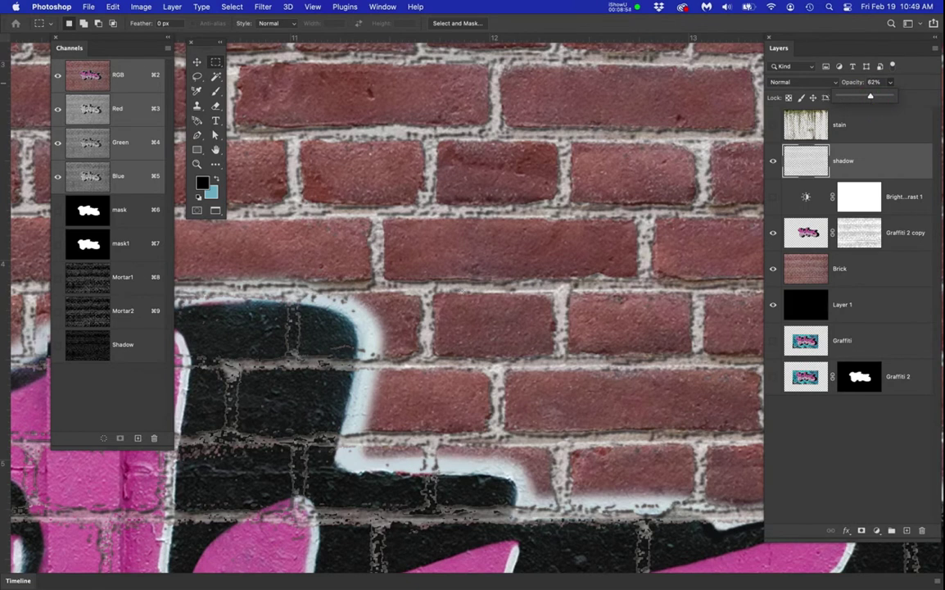
{"action": "scroll", "coordinate": [385, 303], "scroll_direction": "down", "scroll_amount": 5}
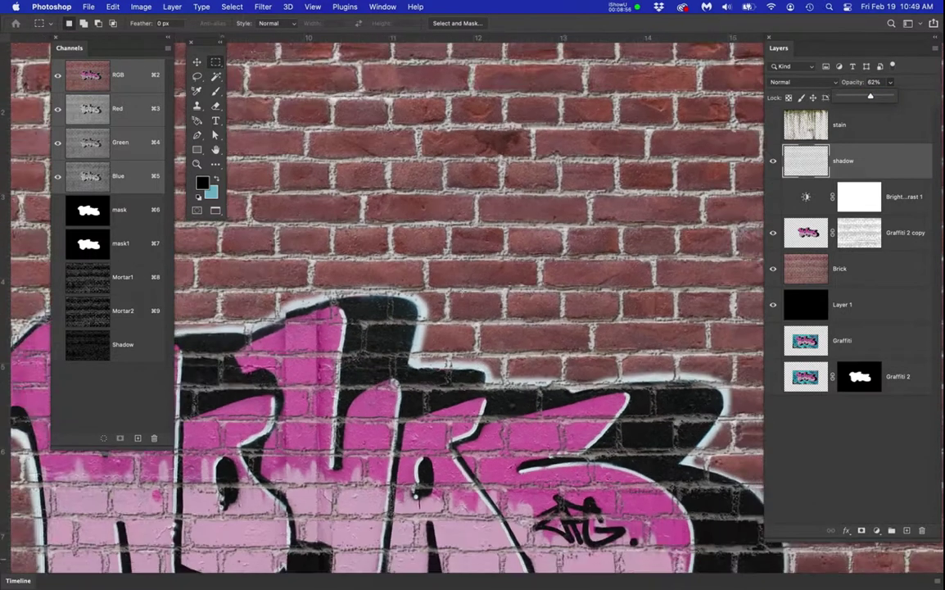
{"action": "scroll", "coordinate": [385, 303], "scroll_direction": "down", "scroll_amount": 3}
Step: Compare the wall with and without the shadow layer, zooming out and back in on the graffiti
{"action": "left_click_drag", "start_coordinate": [507, 382], "coordinate": [542, 336]}
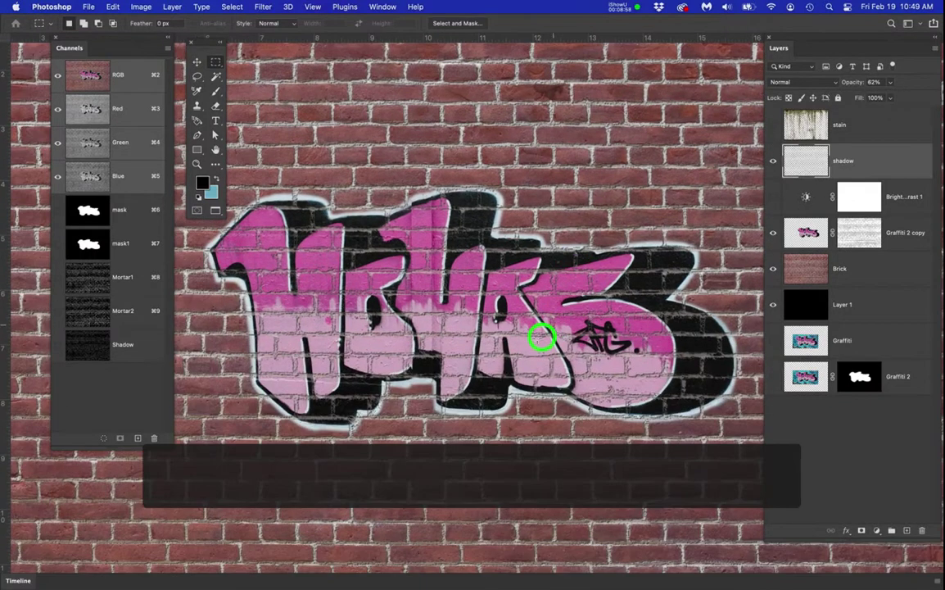
{"action": "scroll", "coordinate": [540, 320], "scroll_direction": "up", "scroll_amount": 3}
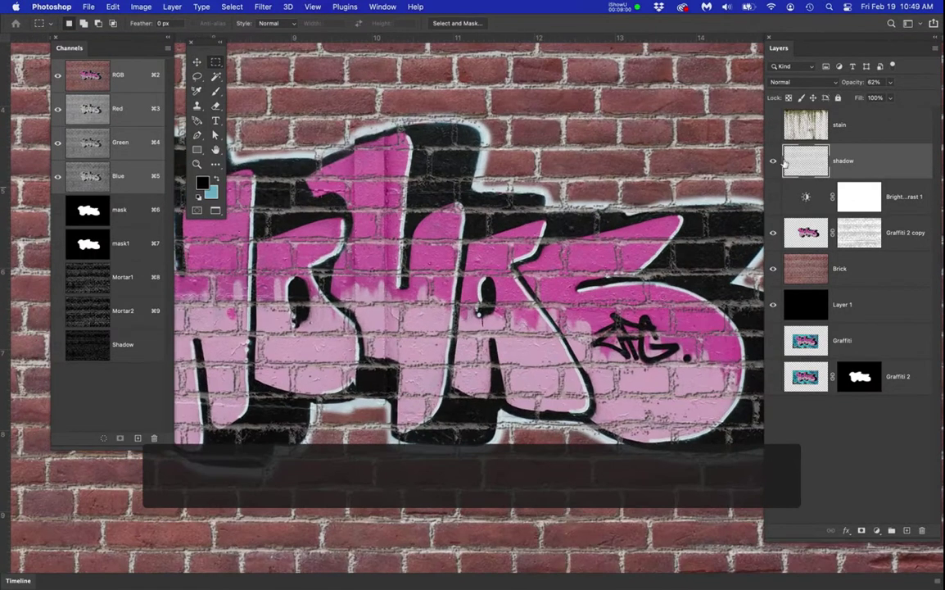
{"action": "left_click", "coordinate": [773, 160]}
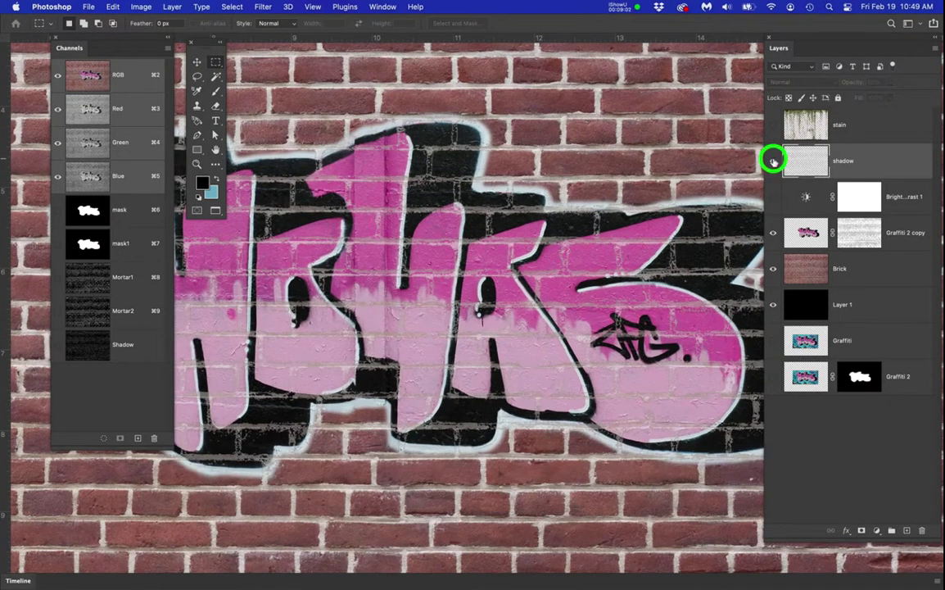
{"action": "left_click", "coordinate": [773, 160]}
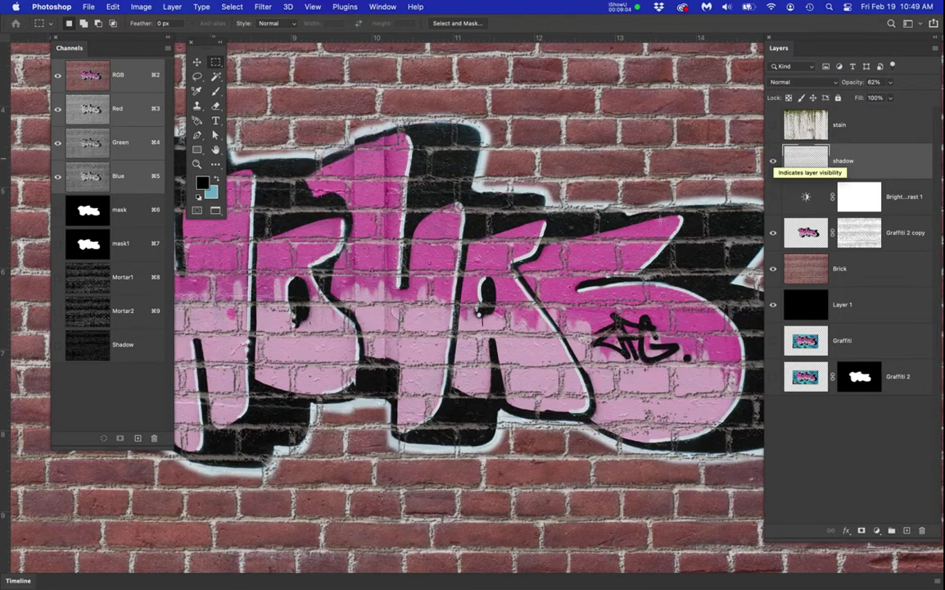
{"action": "key", "text": "super+minus"}
{"action": "key", "text": "super+minus"}
{"action": "key", "text": "super+minus"}
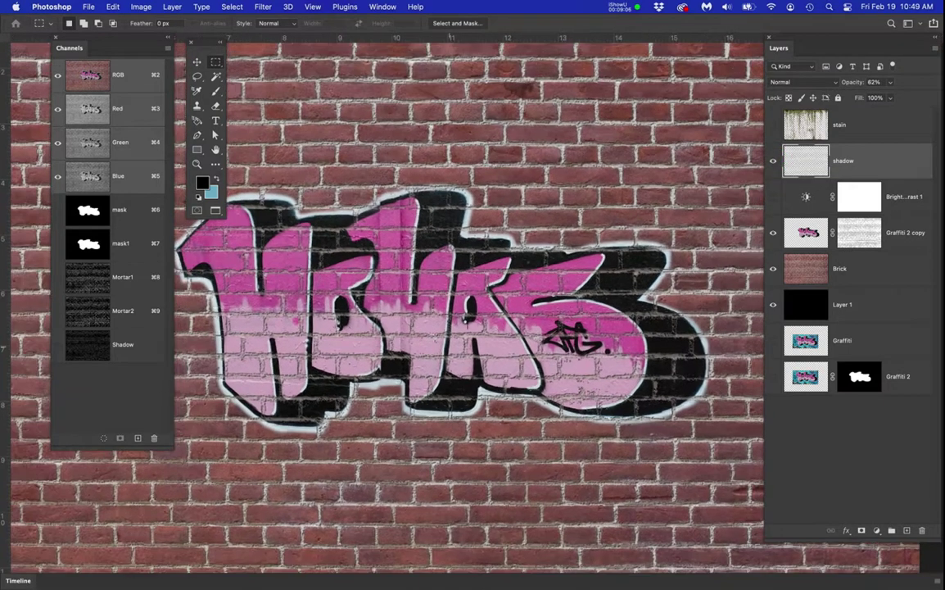
{"action": "key", "text": "super+plus"}
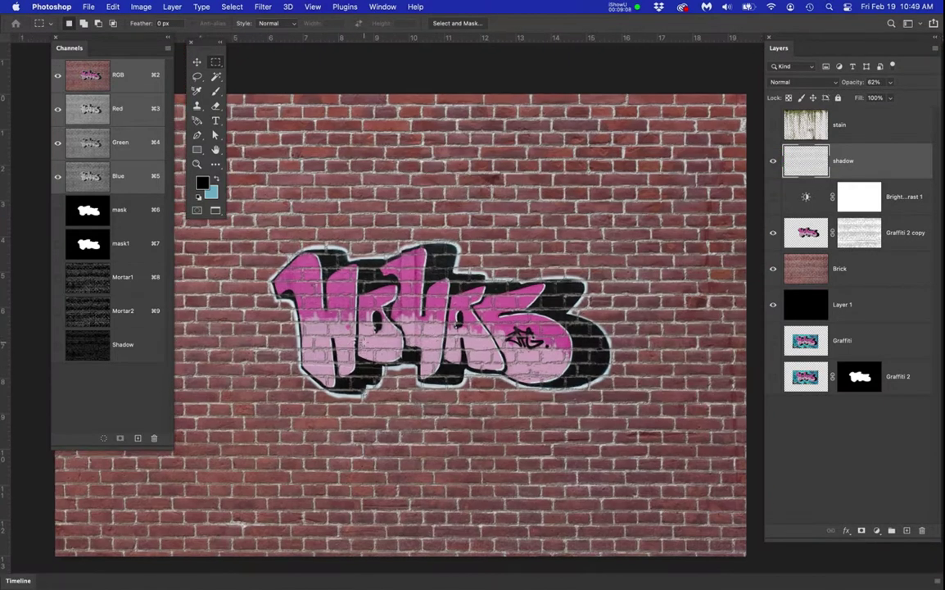
{"action": "key", "text": "super+plus"}
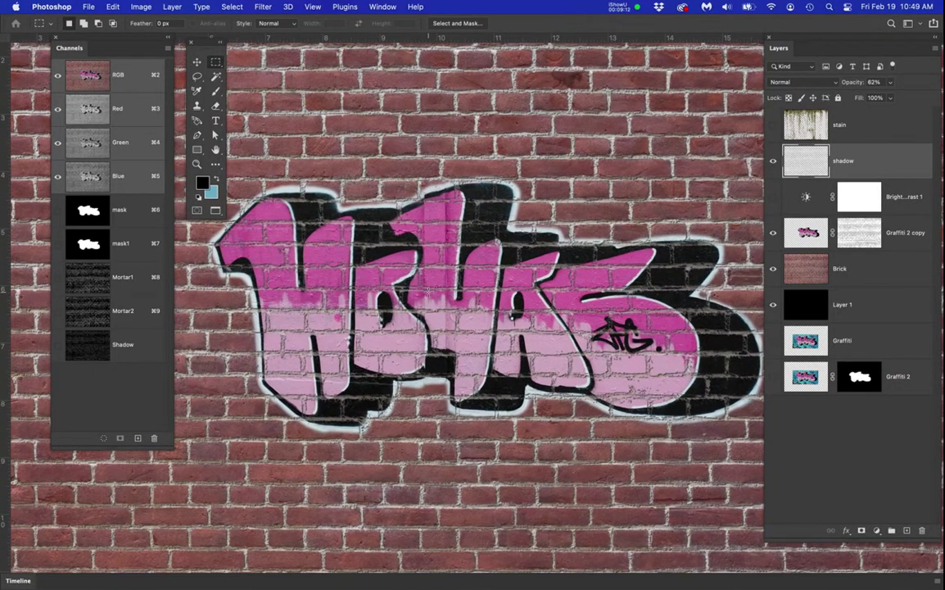
{"action": "scroll", "coordinate": [428, 288], "scroll_direction": "down", "scroll_amount": 2}
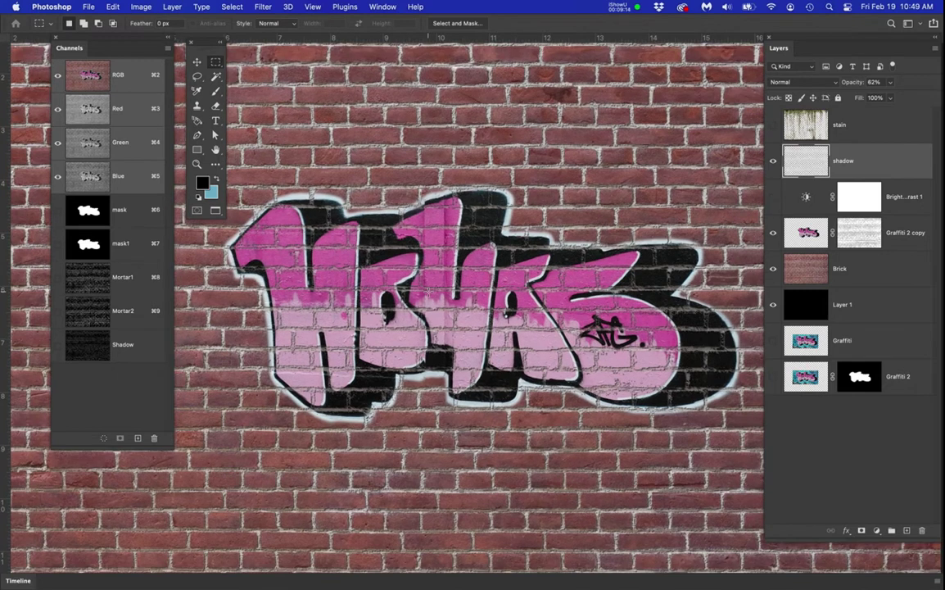
Step: Unlink Graffiti 2 copy from its mask and move the artwork slightly up and left
{"action": "left_click", "coordinate": [832, 234]}
{"action": "left_click", "coordinate": [808, 236]}
{"action": "left_click", "coordinate": [854, 235]}
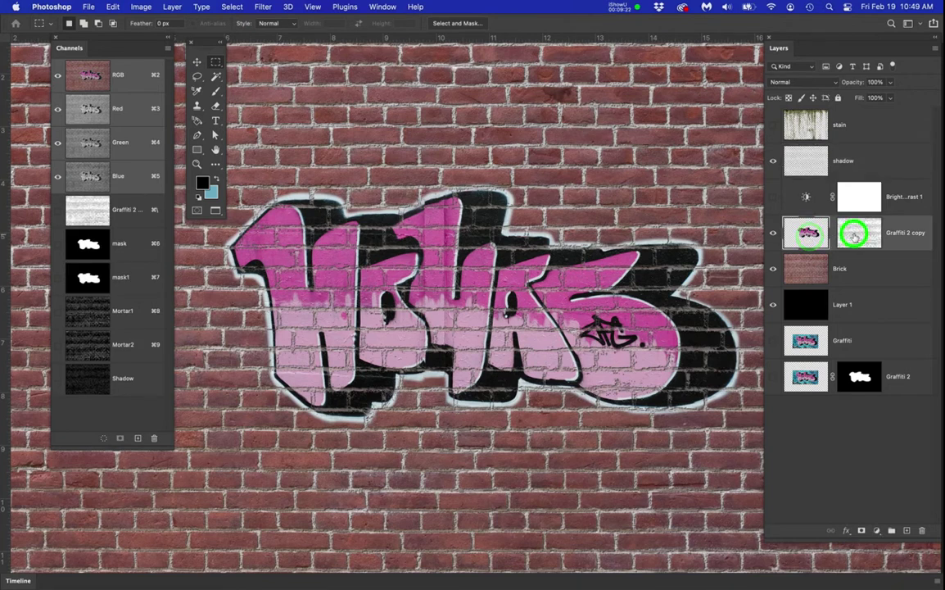
{"action": "left_click", "coordinate": [808, 235]}
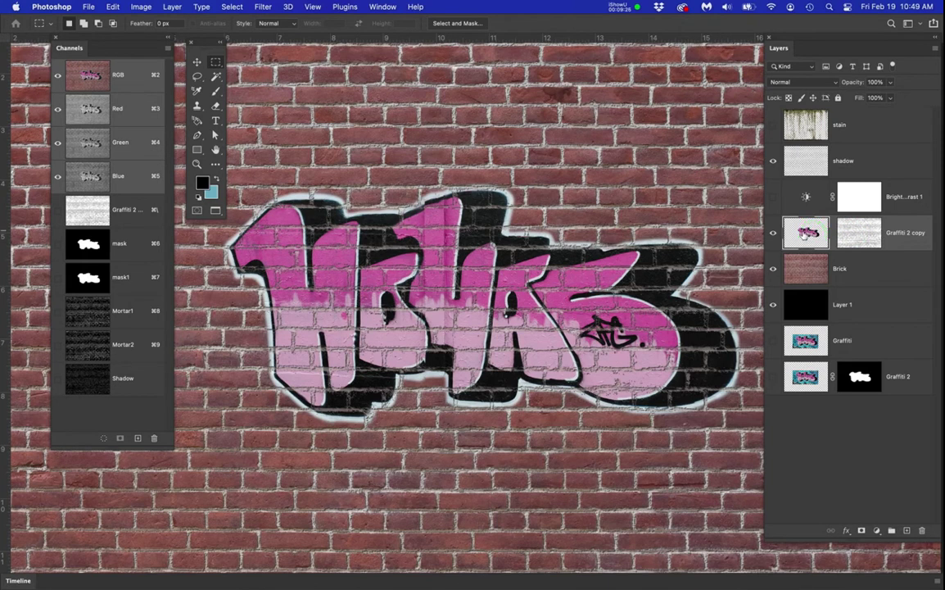
{"action": "key", "text": "v"}
{"action": "left_click_drag", "start_coordinate": [529, 340], "coordinate": [493, 332]}
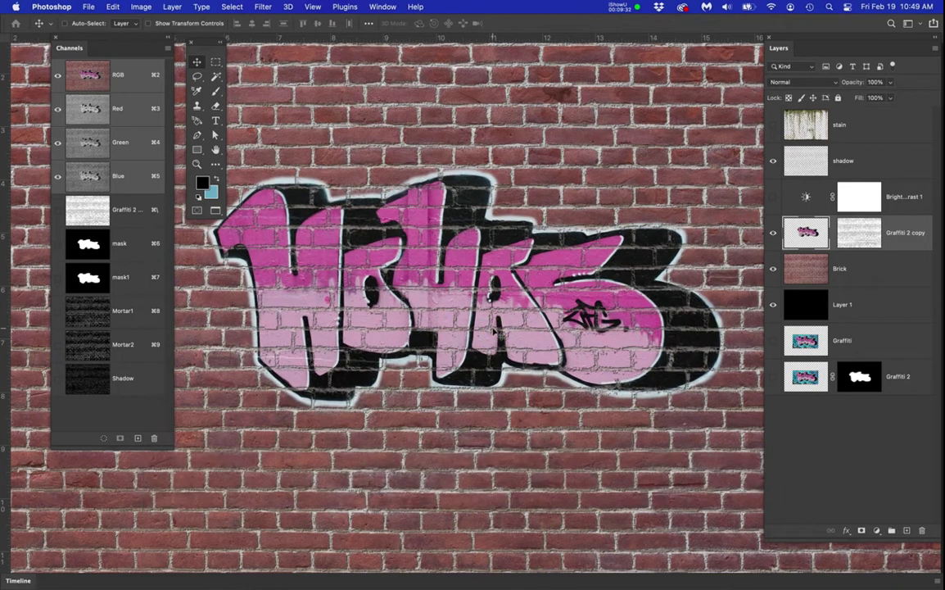